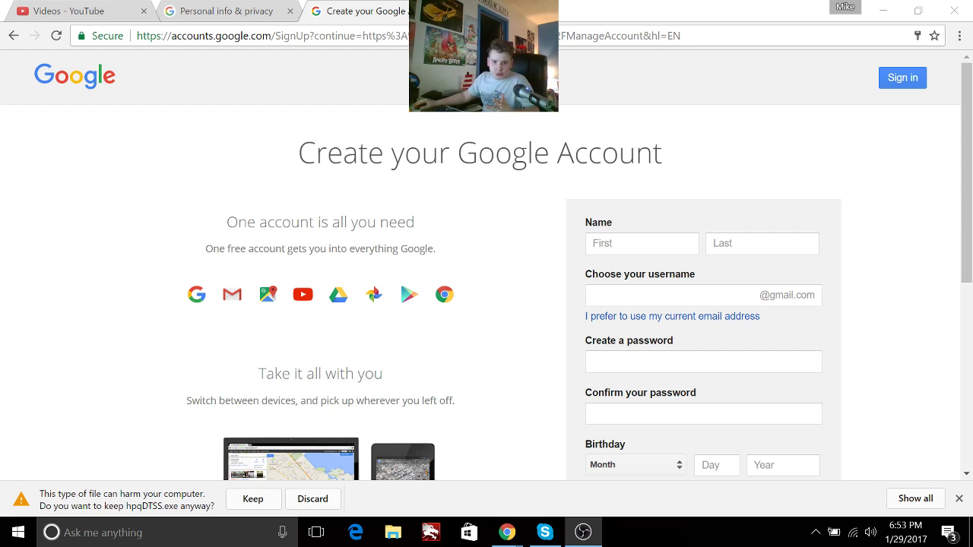
Step: Fill the first name, last name and Gmail username with random letter strings, replacing the first username
left_click(634, 239)
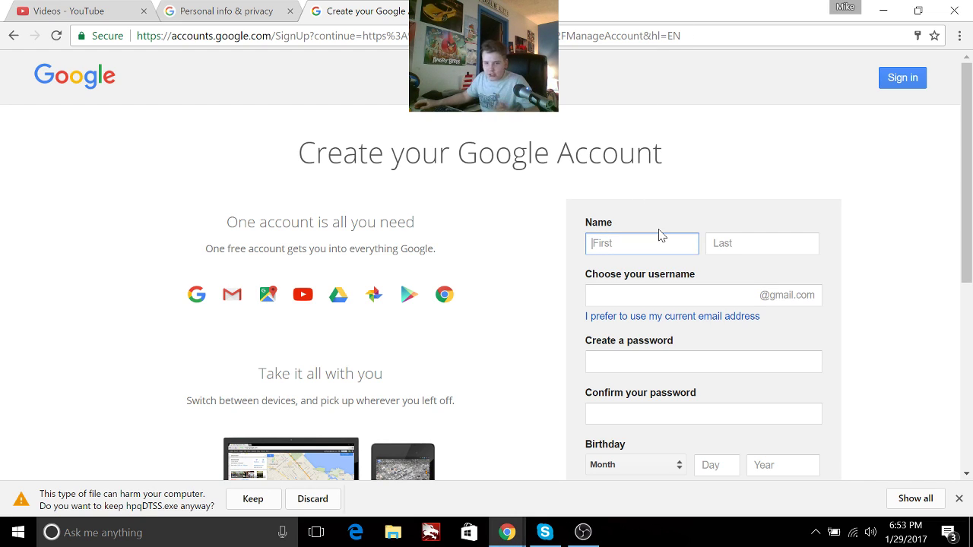
type("hrweoikyrqwaehv")
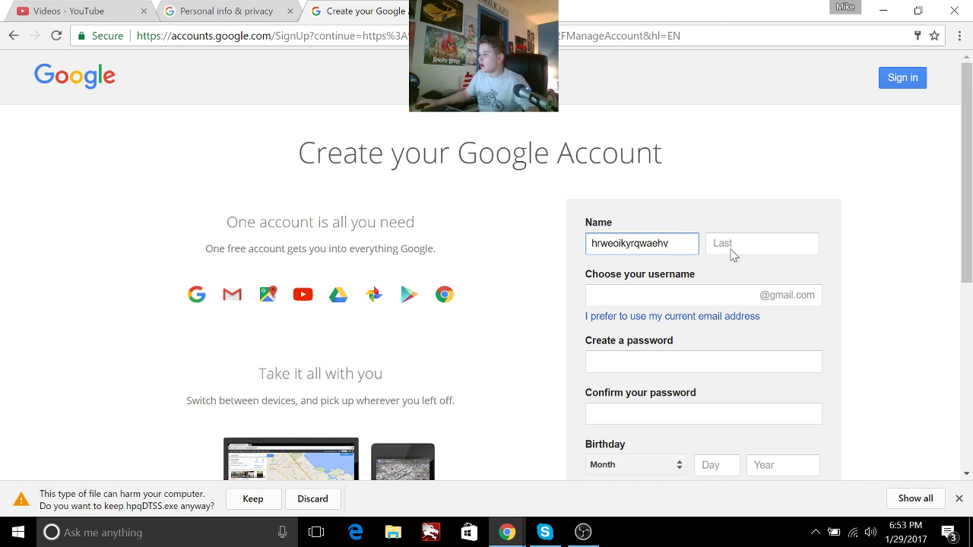
left_click(730, 251)
left_click_drag(726, 247, 718, 228)
key("Tab")
type("wdcfbhqorwejgbc")
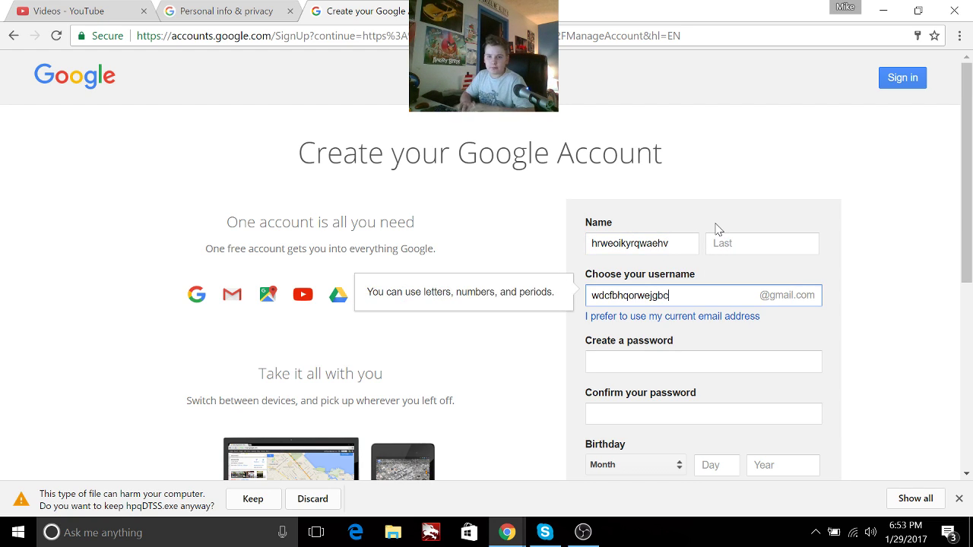
key("shift+Tab")
type("auiyrhgoaeruy")
key("Tab")
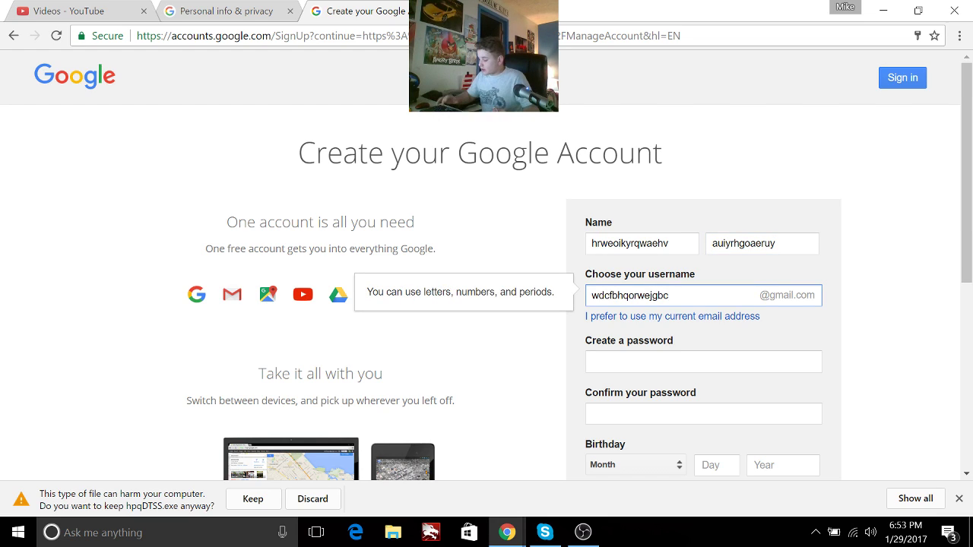
key("BackSpace")
key("BackSpace")
key("BackSpace")
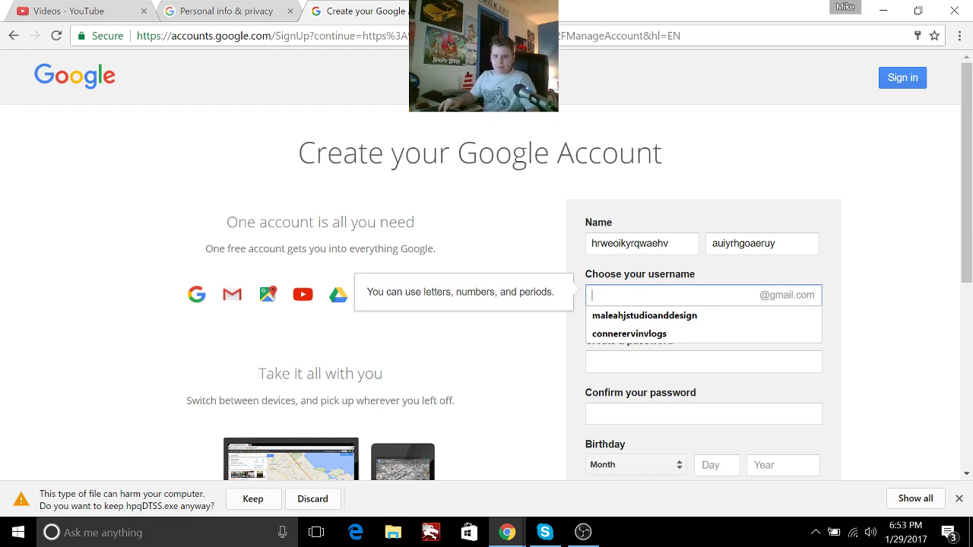
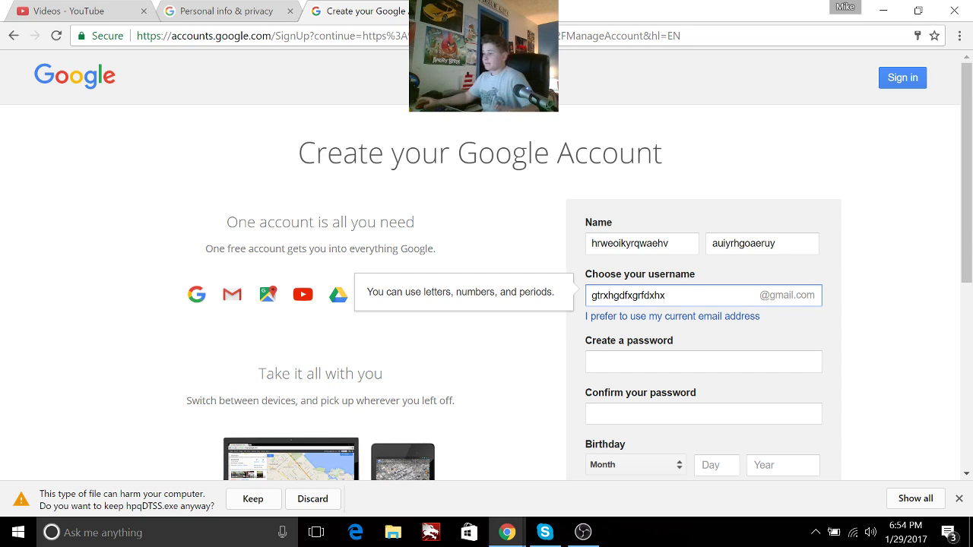
Step: Fill the password with the saved suggestion and type a different, non-matching confirmation
left_click(671, 362)
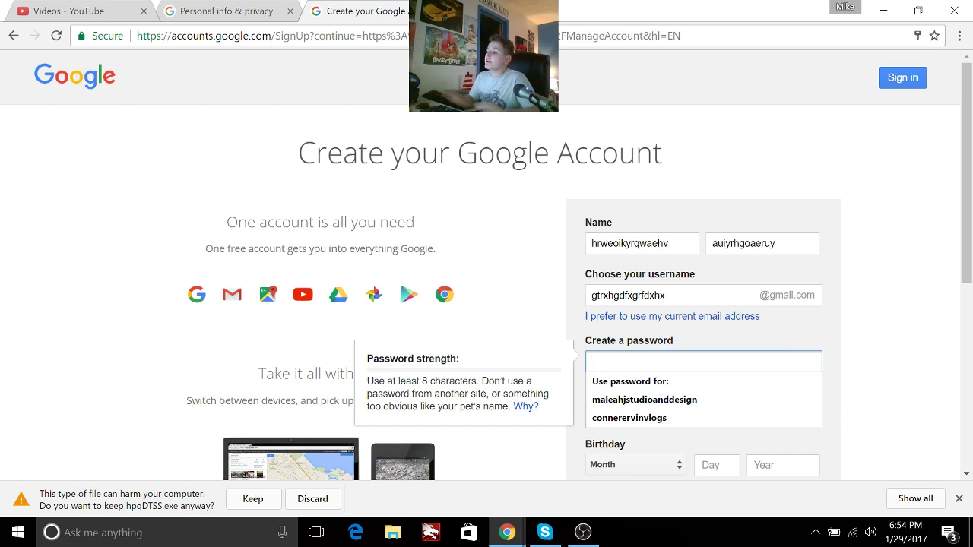
left_click(671, 402)
left_click(672, 414)
Step: Set the birthday to November 10, 1990
scroll(651, 458, "down", 1)
scroll(628, 169, "down", 3)
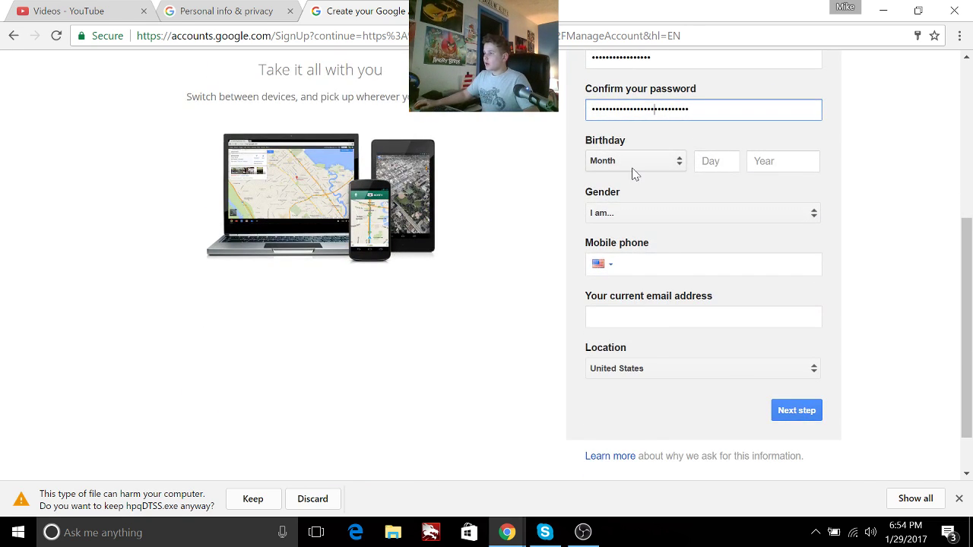
left_click(632, 174)
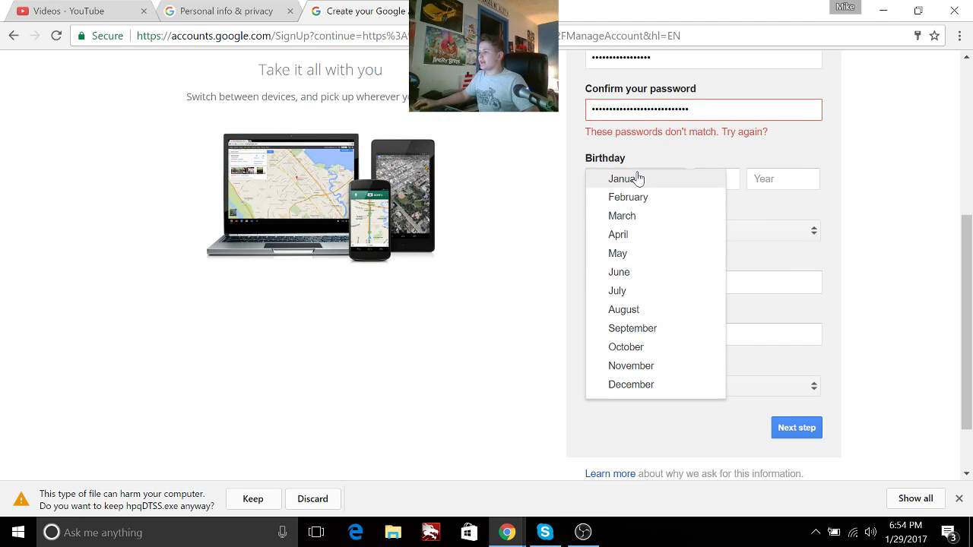
scroll(667, 328, "down", 1)
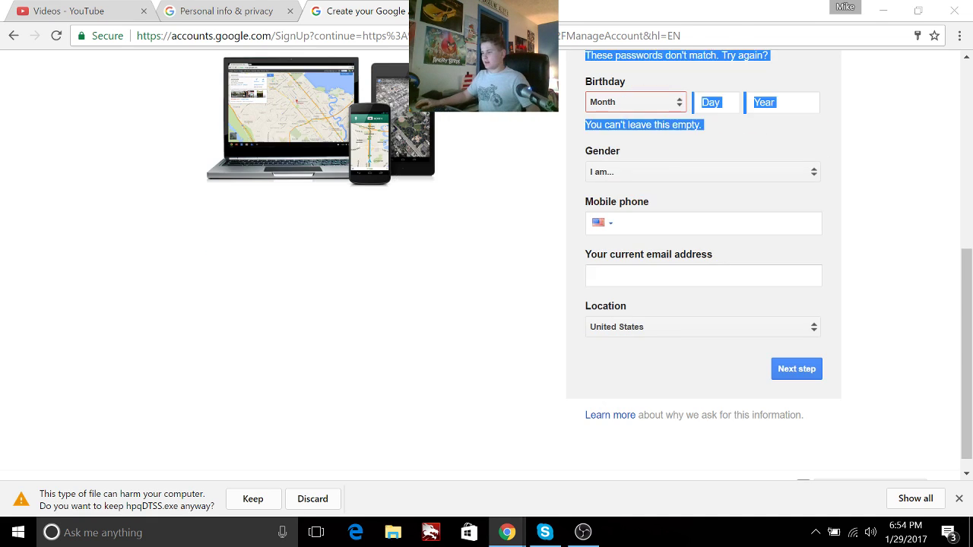
left_click(651, 105)
left_click(655, 295)
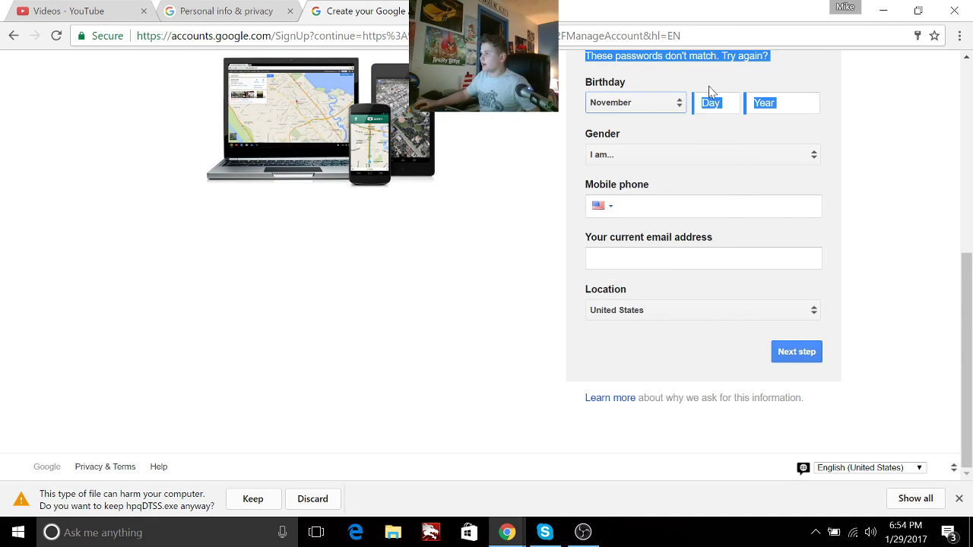
left_click(708, 102)
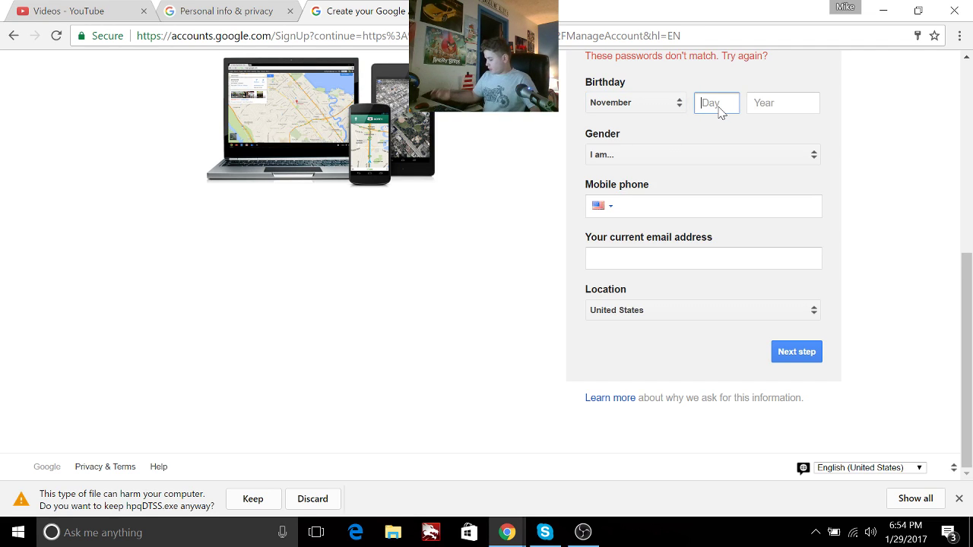
type("10")
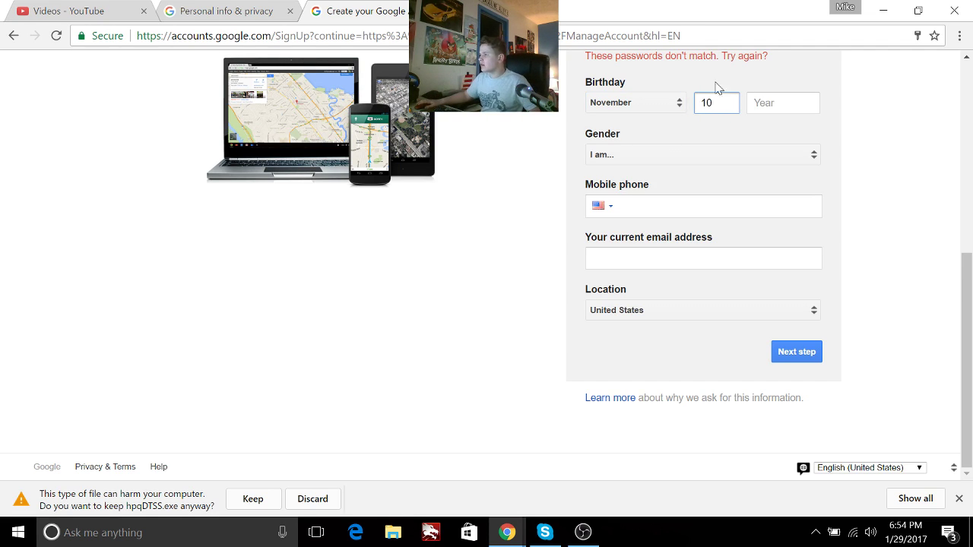
left_click(765, 105)
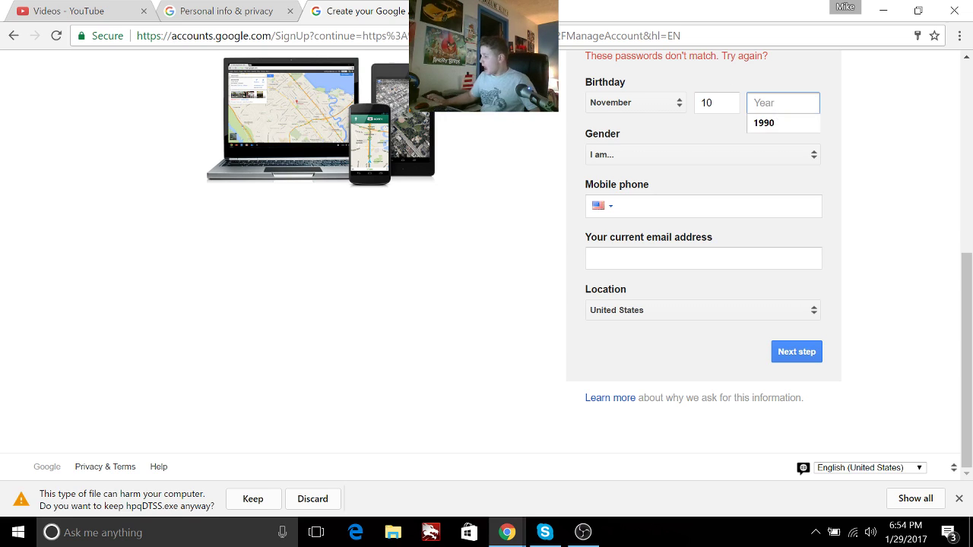
left_click(790, 127)
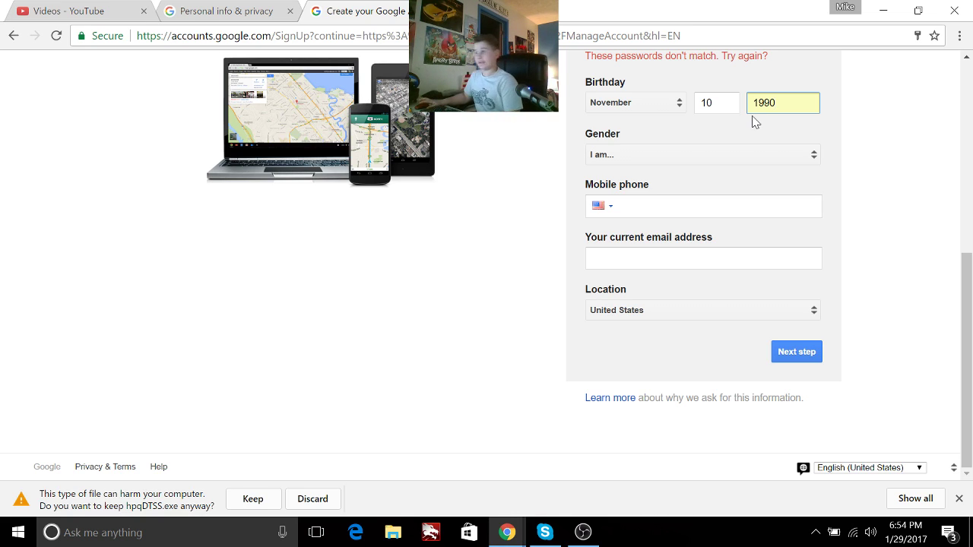
Step: Choose Male as the gender and move to the mobile phone field
left_click(688, 157)
left_click(655, 176)
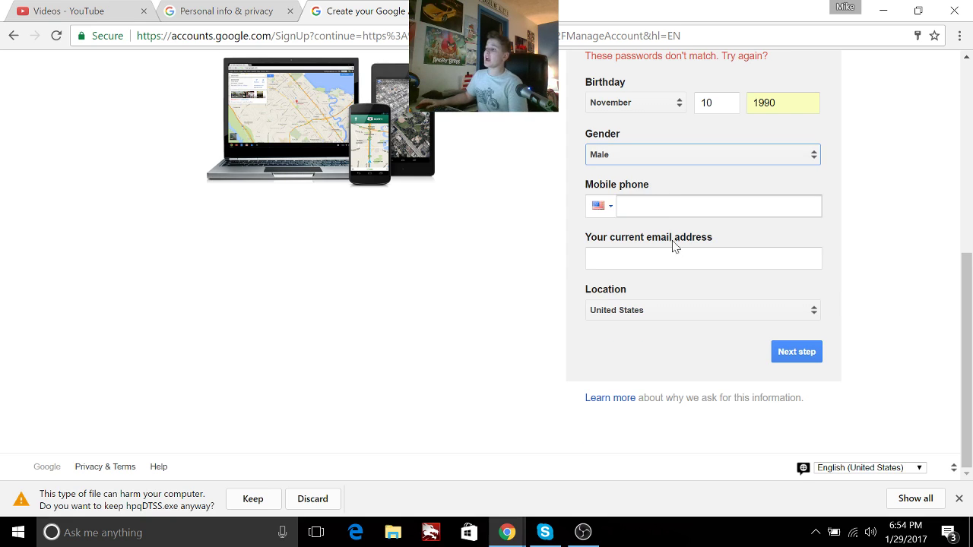
key("Tab")
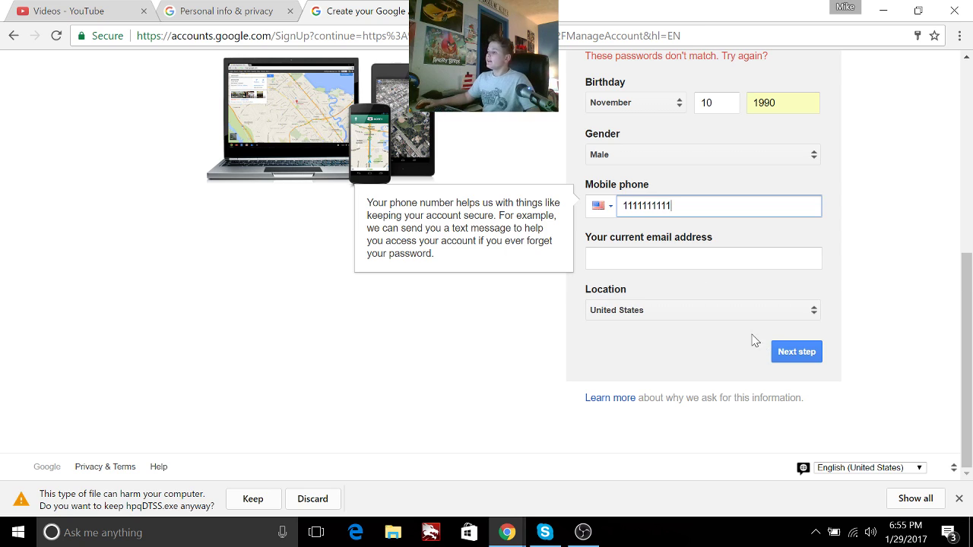
Step: Abandon the sign-up and sign in with a different saved Google account
left_click(792, 362)
left_click(902, 84)
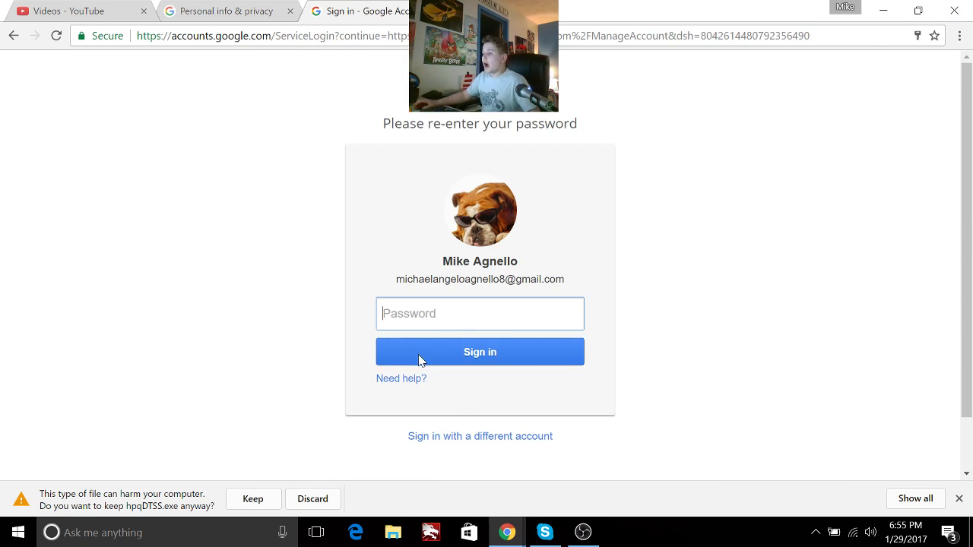
left_click(461, 436)
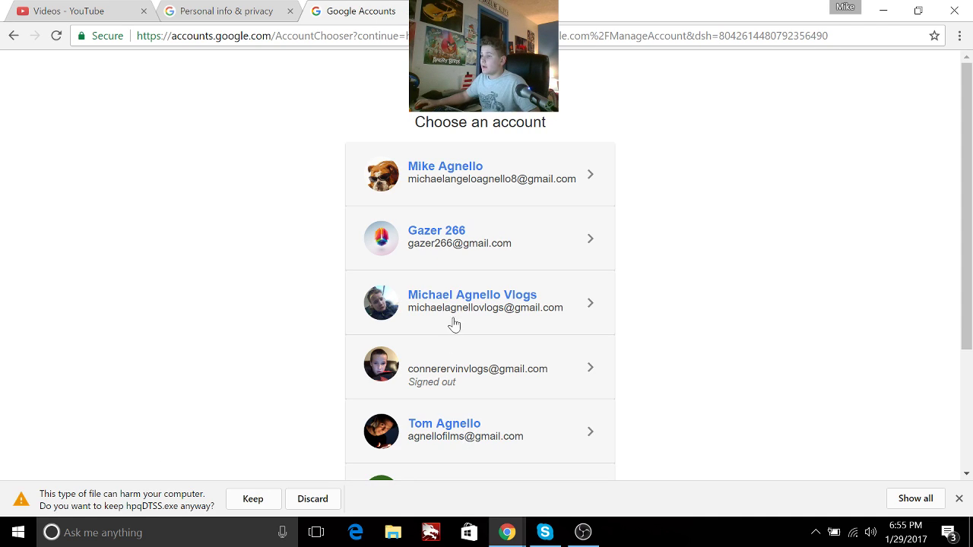
scroll(502, 356, "down", 1)
left_click(523, 221)
scroll(660, 323, "down", 3)
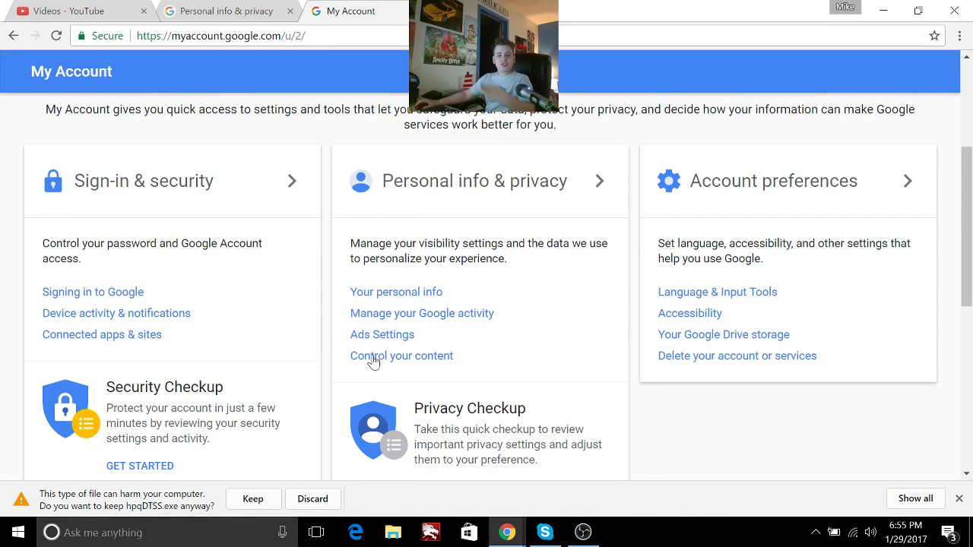
Step: Open Your personal info, go to the Phone settings and start adding a recovery phone
left_click(410, 298)
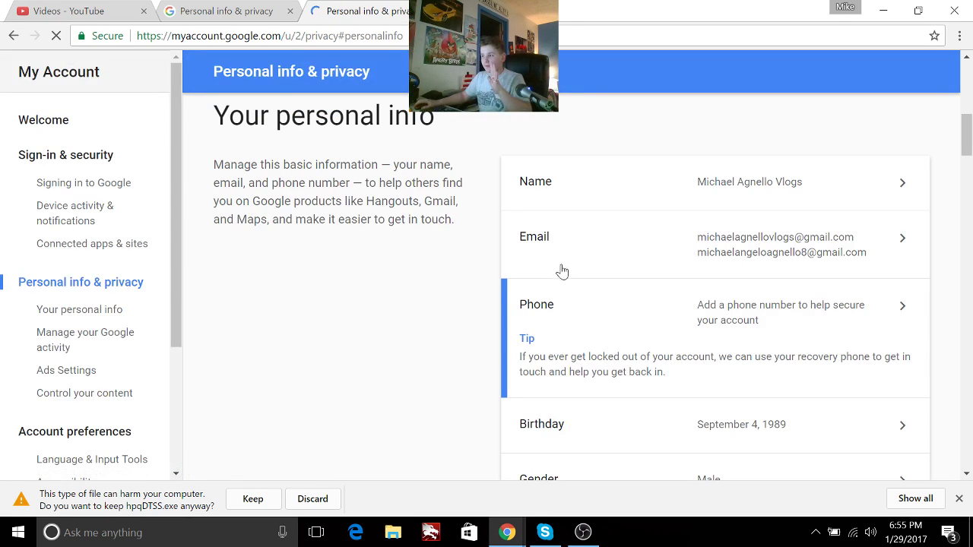
scroll(692, 269, "down", 1)
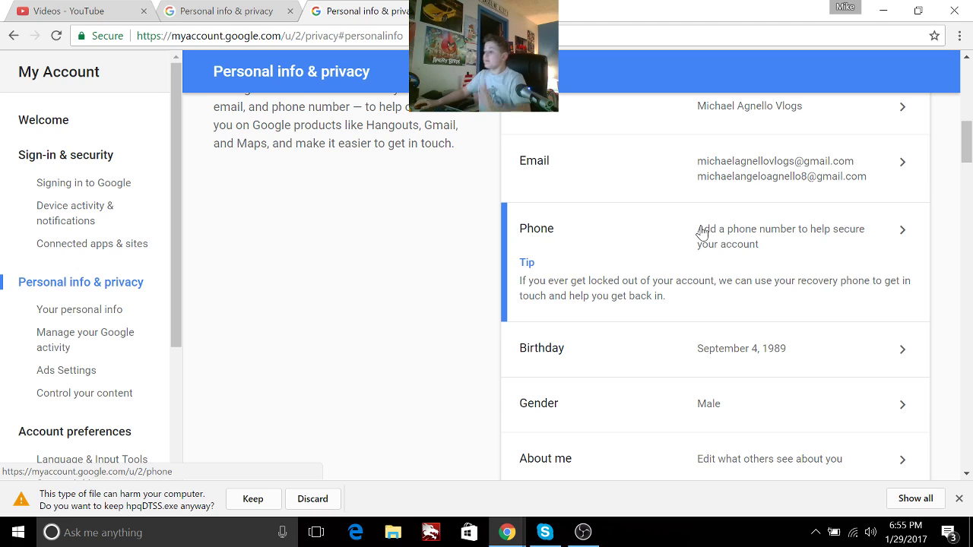
left_click(705, 232)
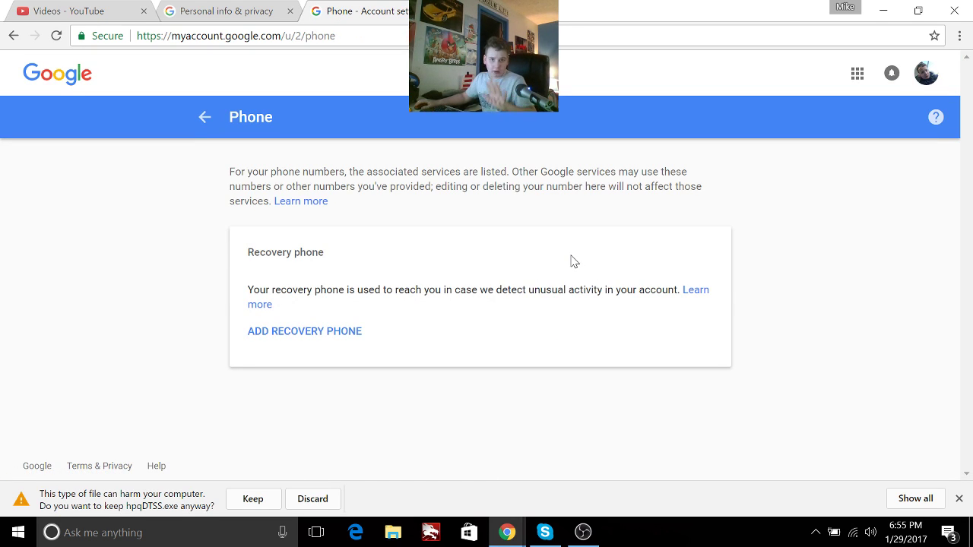
left_click(339, 332)
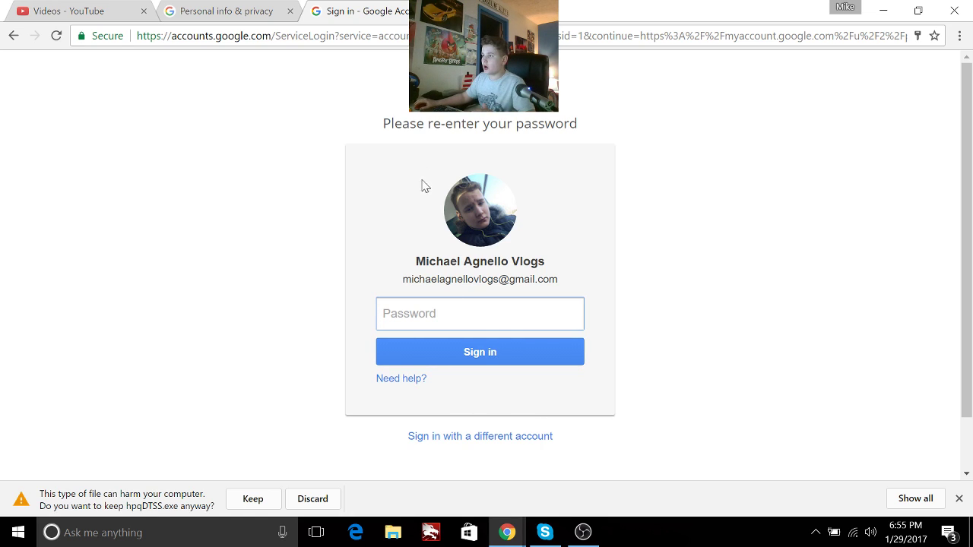
Step: Confirm the password on the re-enter prompt to reach the Phone recovery settings
key("super+d")
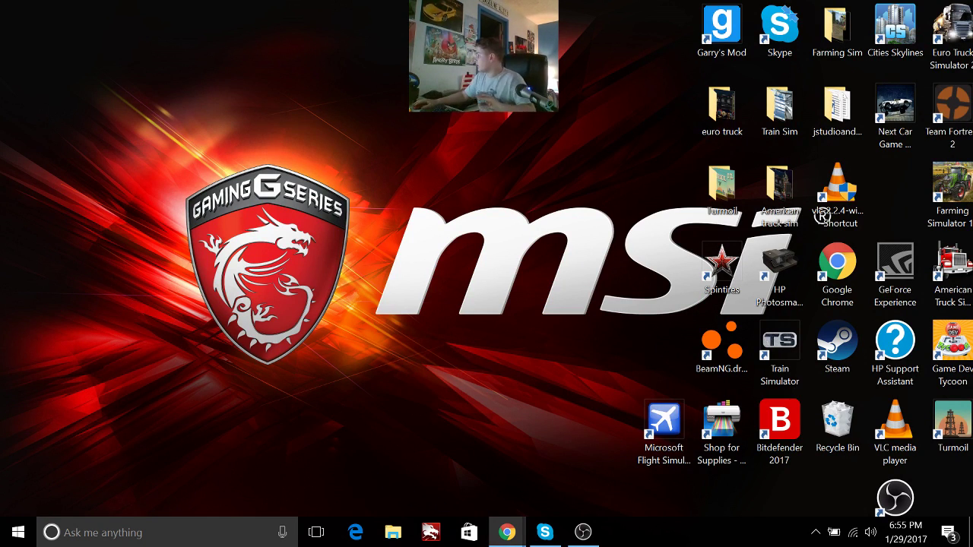
key("super+d")
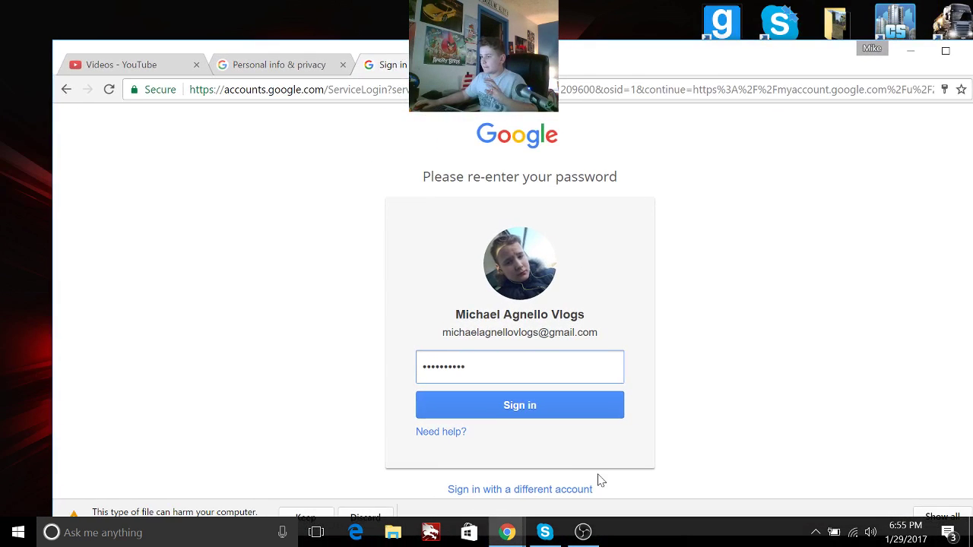
left_click(558, 413)
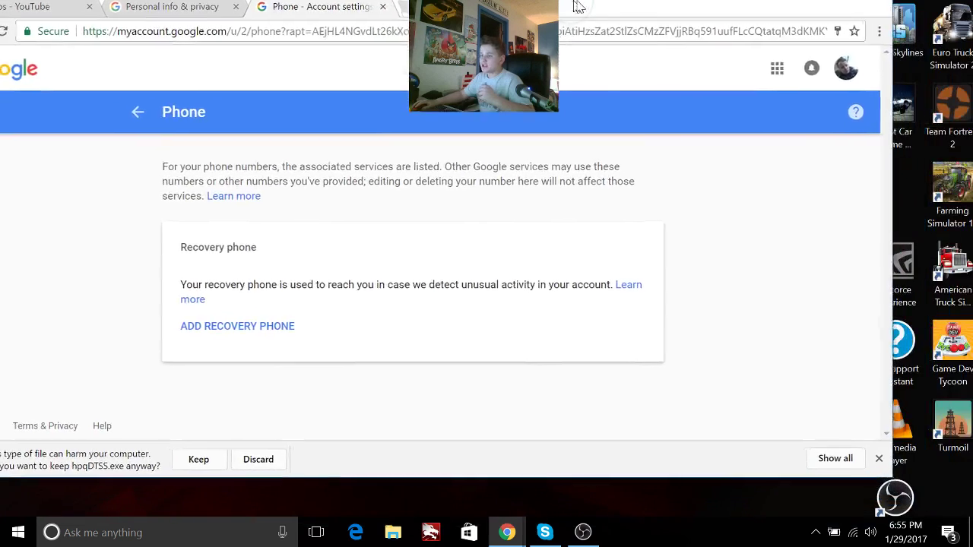
left_click_drag(703, 68, 658, 29)
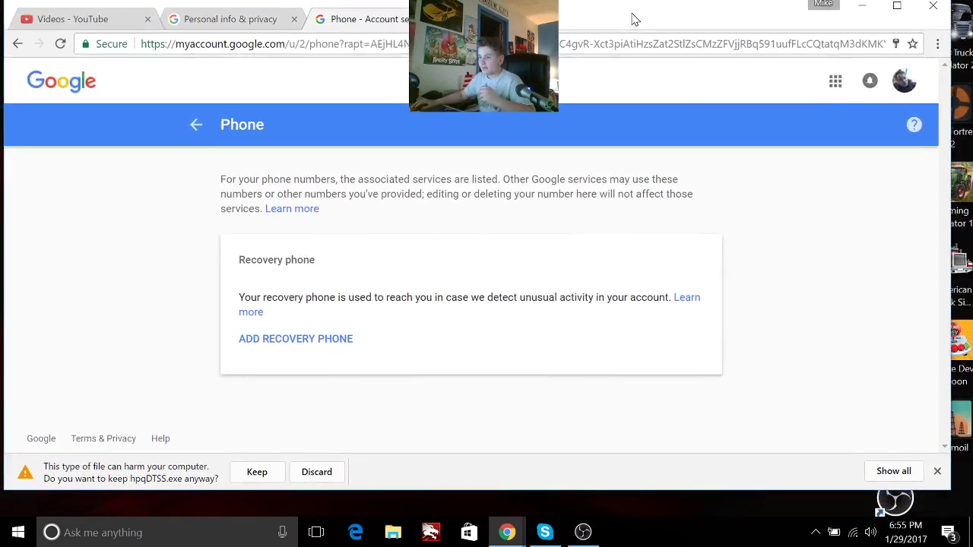
Step: Maximize Chrome and submit a recovery phone number, which is rejected as invalid
left_click(901, 10)
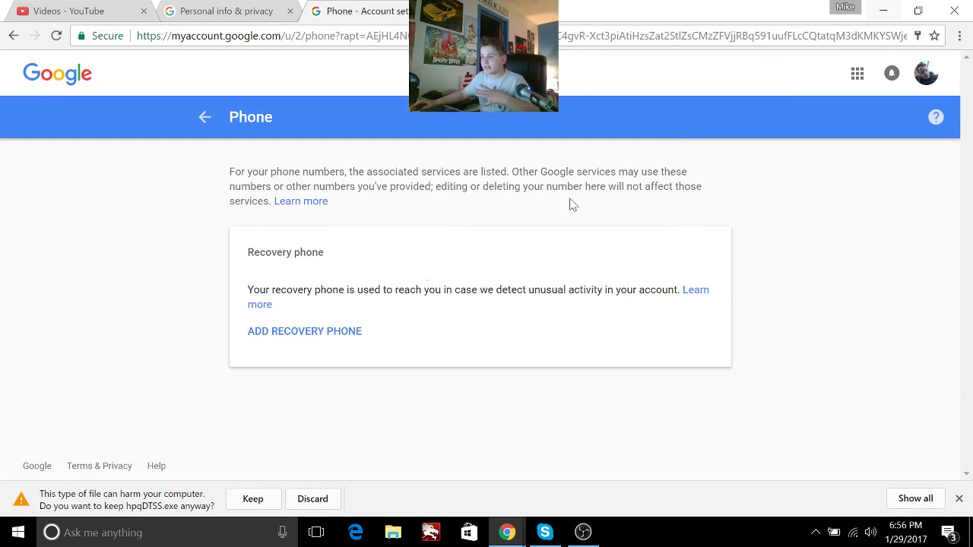
left_click(291, 333)
type("1111111")
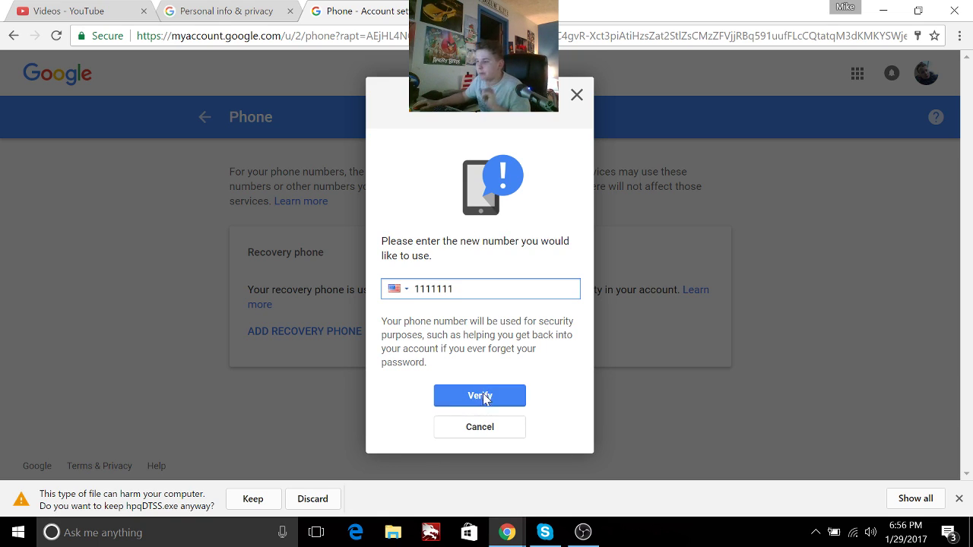
left_click(492, 396)
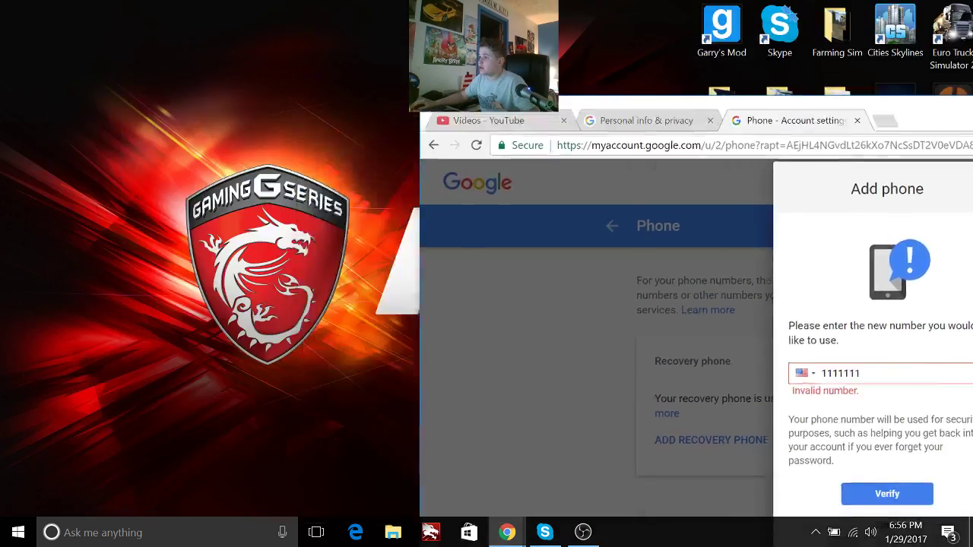
left_click_drag(597, 4, 966, 61)
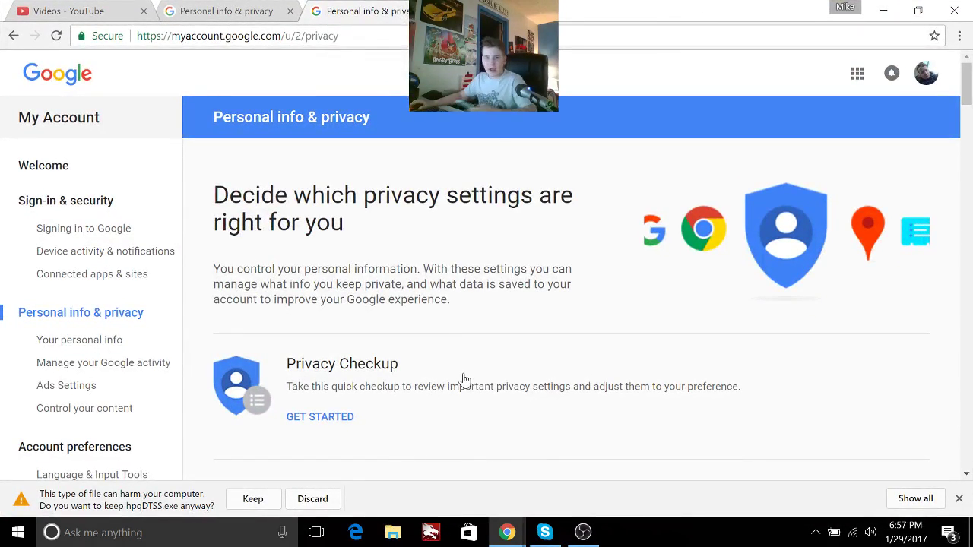
Step: Scroll the Personal info & privacy page down to the Your personal info section
scroll(488, 392, "down", 1)
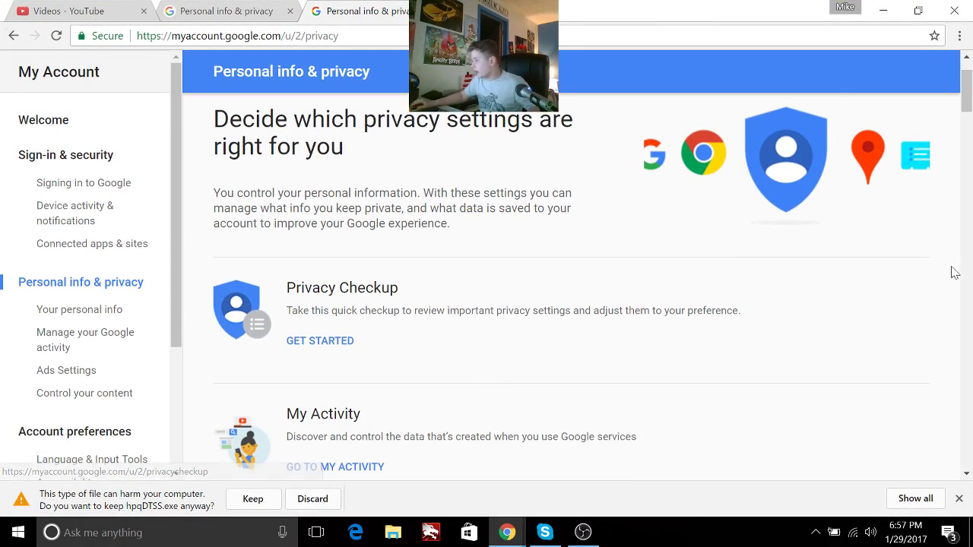
left_click_drag(967, 90, 970, 115)
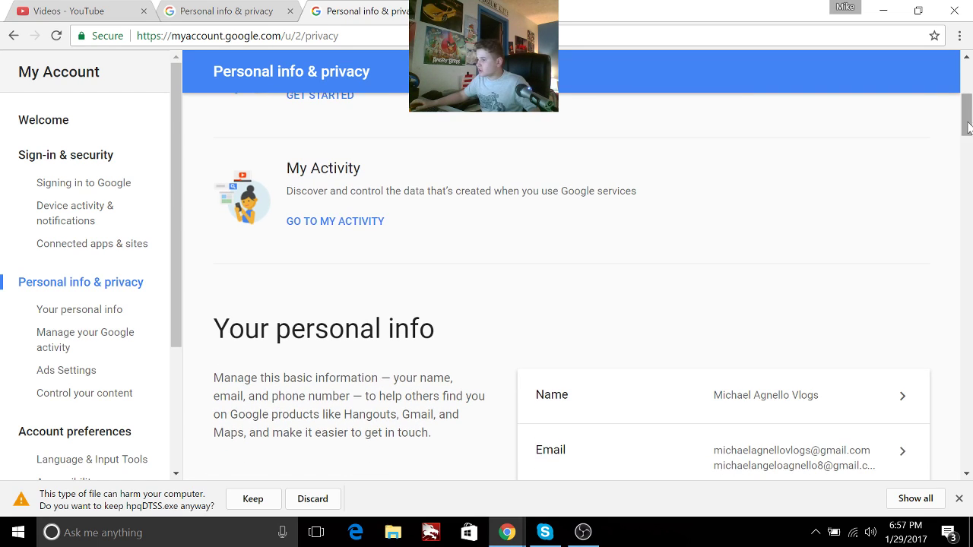
left_click(780, 403)
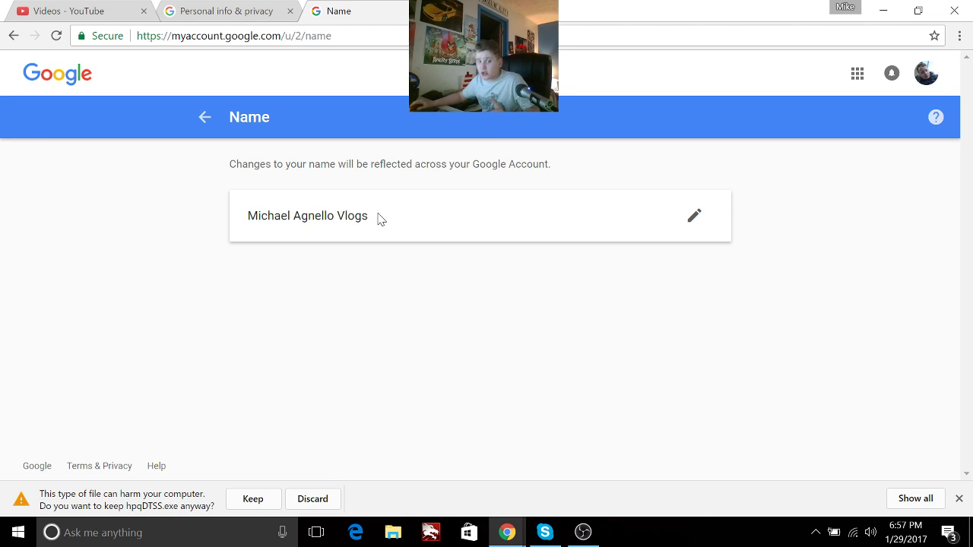
left_click(691, 217)
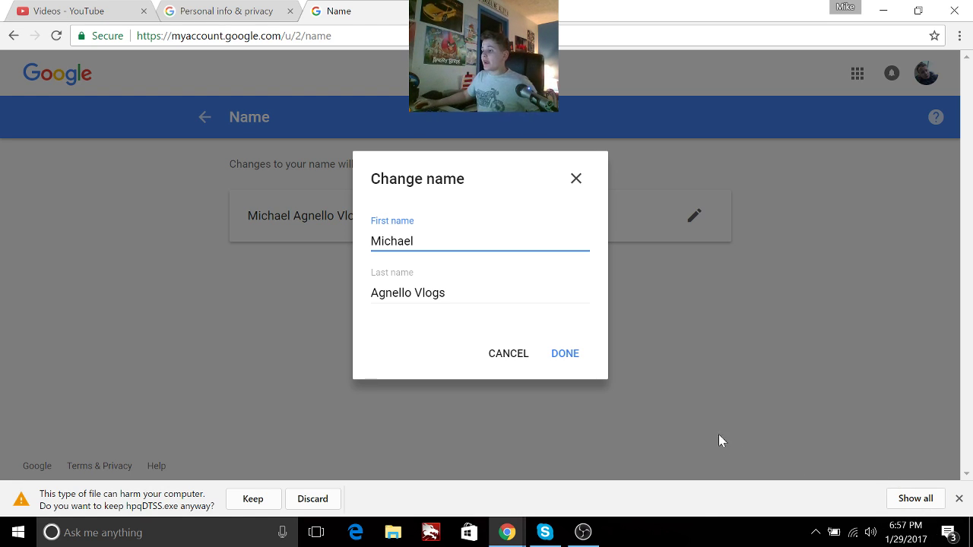
left_click(563, 355)
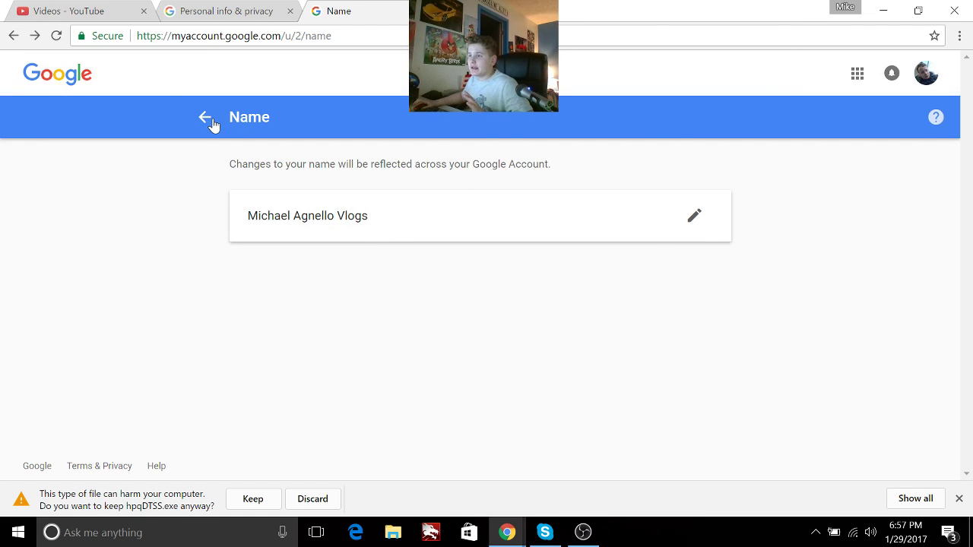
left_click(206, 119)
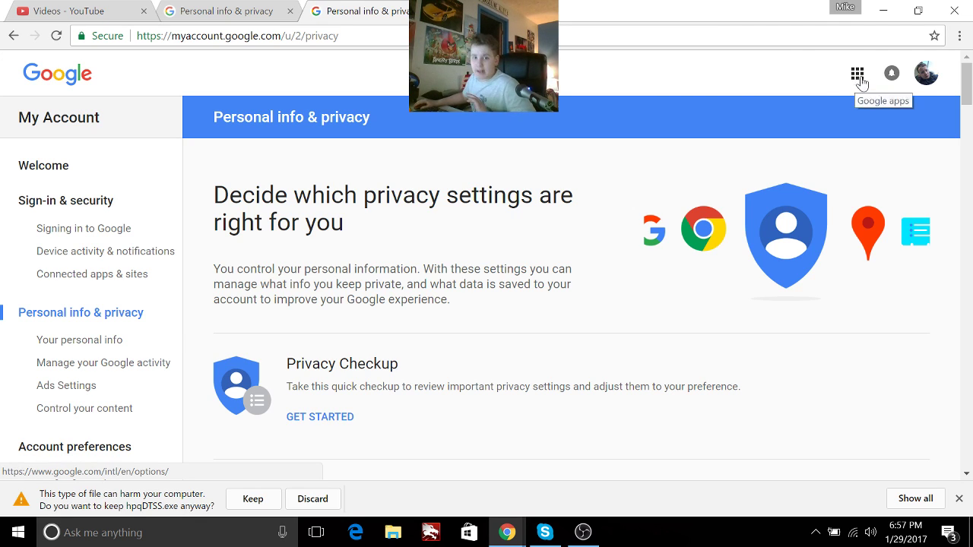
Step: Go to YouTube from the Google apps grid and open Creator Studio from the avatar menu
left_click(856, 79)
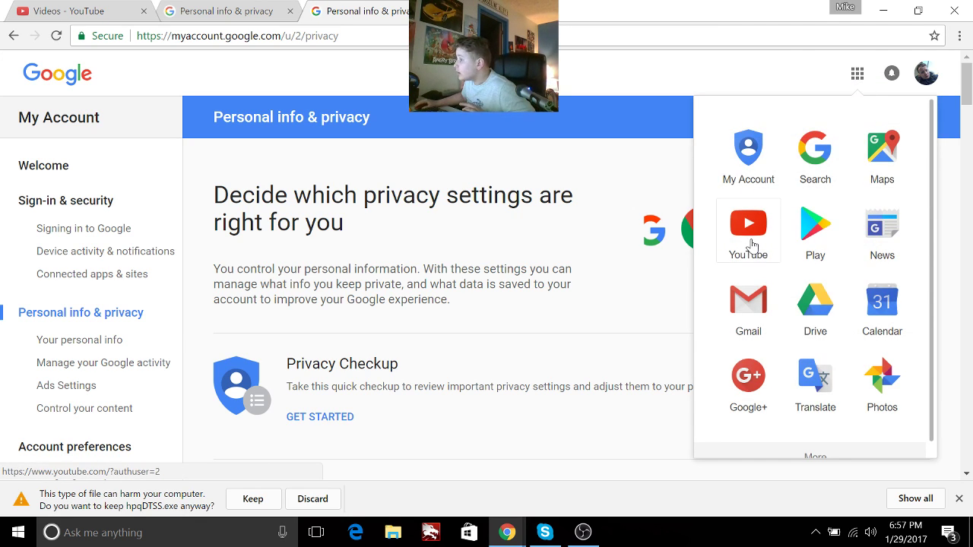
left_click(751, 230)
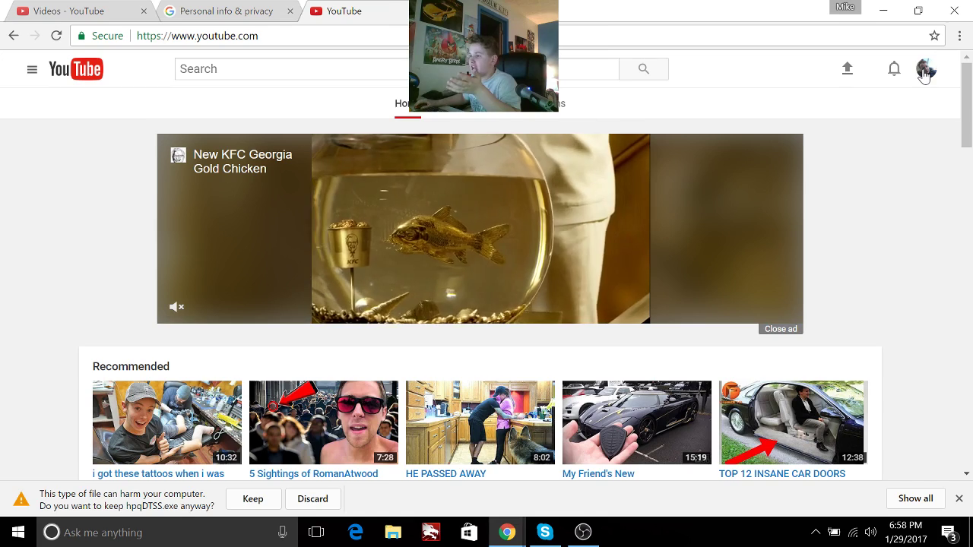
left_click(925, 70)
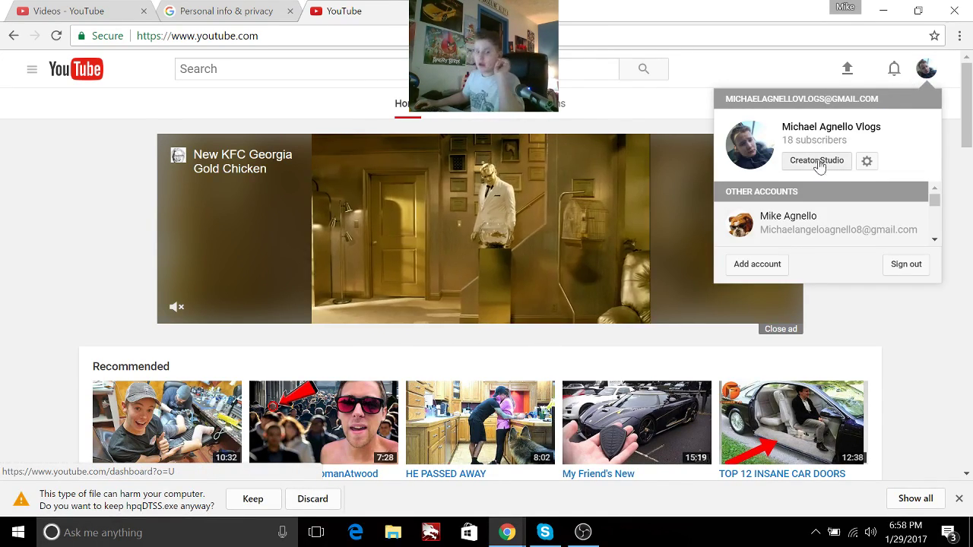
left_click(762, 78)
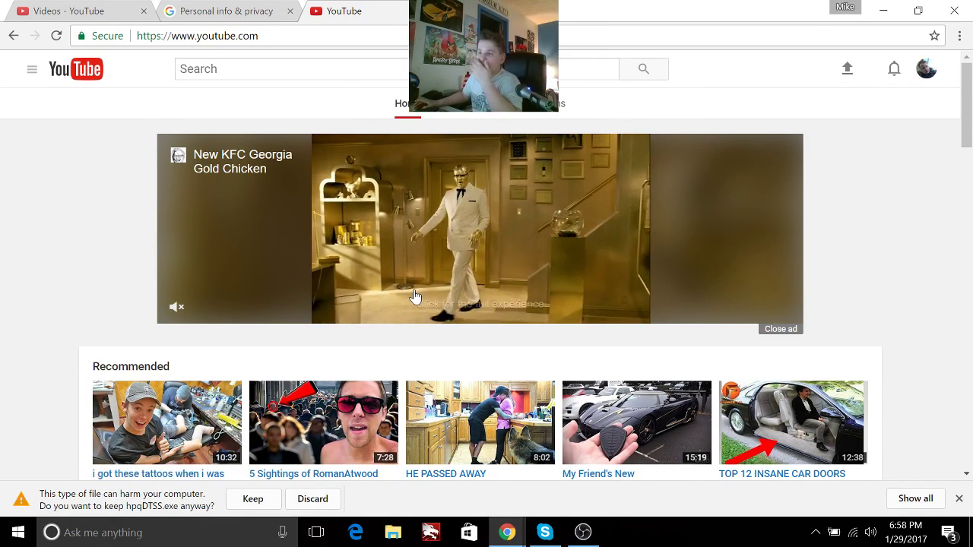
scroll(487, 304, "down", 3)
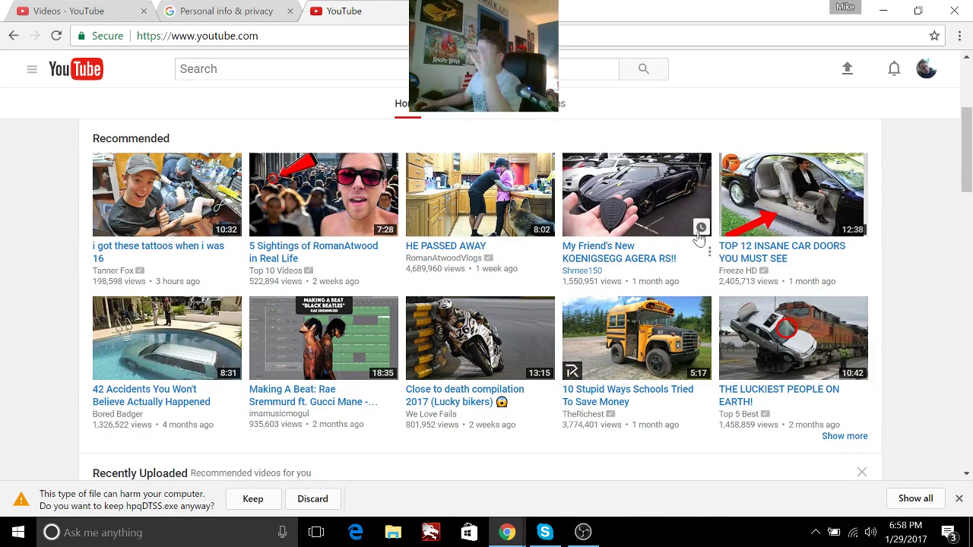
mouse_move(480, 338)
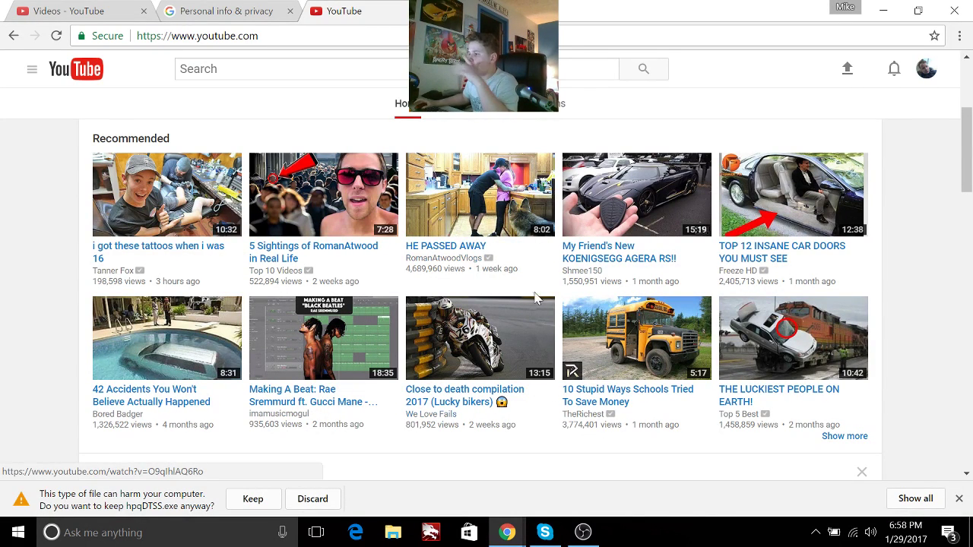
scroll(652, 250, "up", 3)
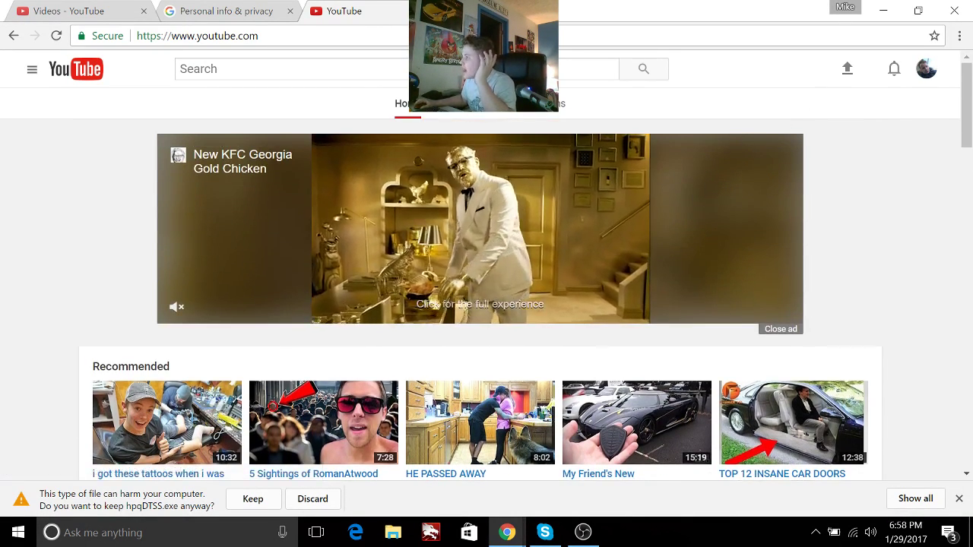
left_click(925, 70)
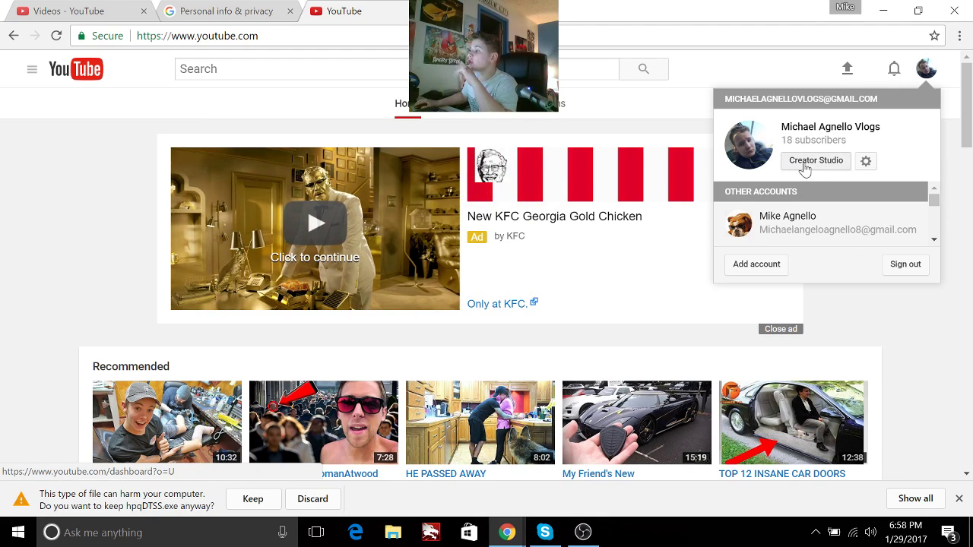
left_click(805, 166)
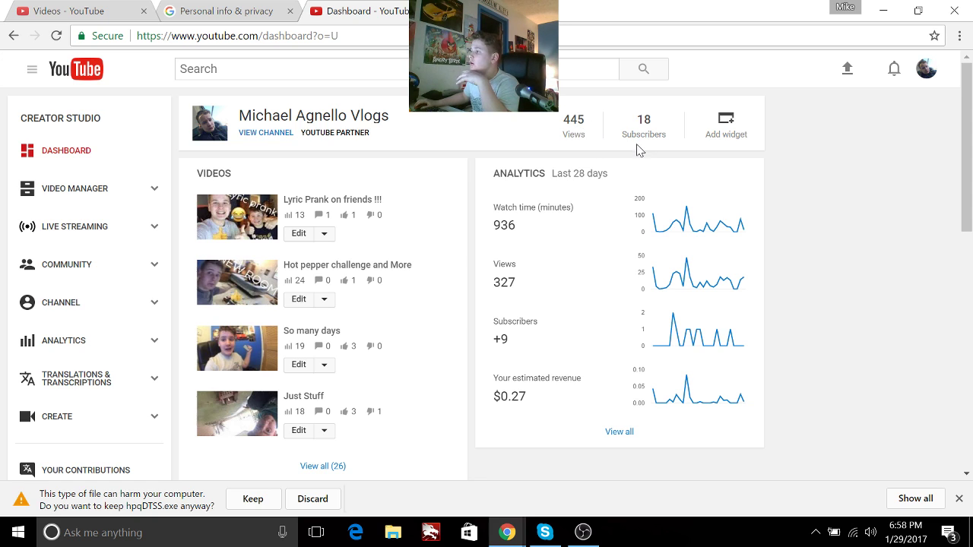
Step: Review the Creator Studio dashboard, then open Video Manager listing the 26 uploads
scroll(445, 354, "down", 1)
scroll(433, 344, "down", 2)
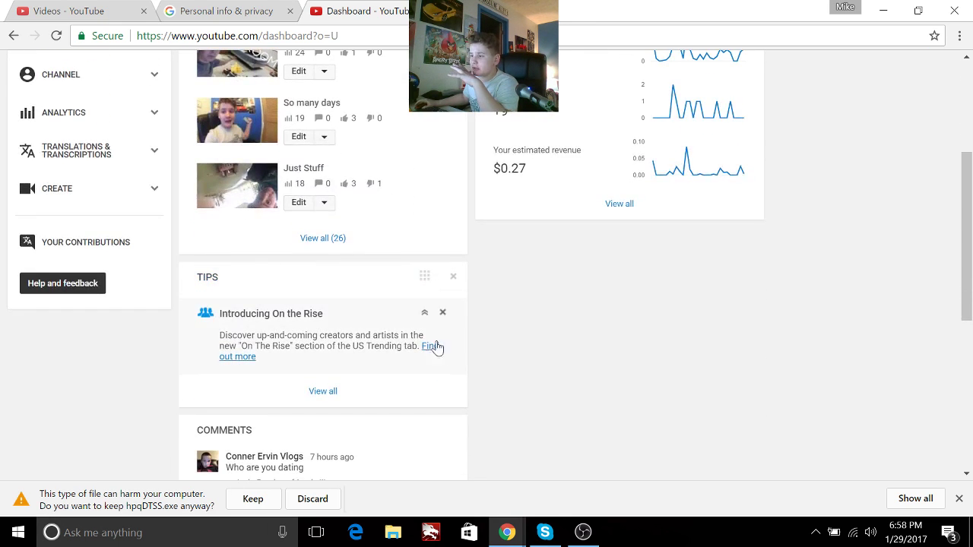
scroll(279, 342, "down", 5)
scroll(278, 341, "up", 1)
scroll(278, 341, "up", 5)
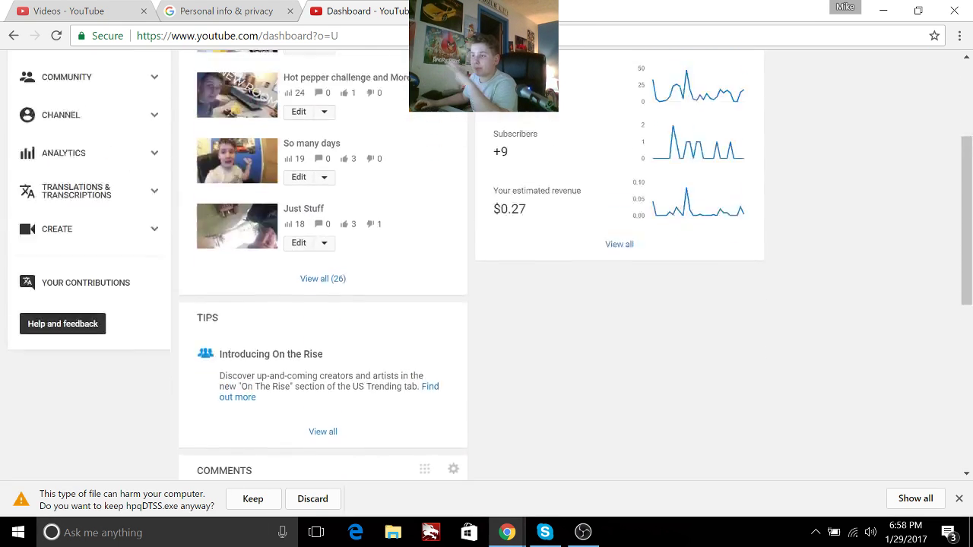
scroll(278, 341, "up", 1)
scroll(312, 304, "up", 1)
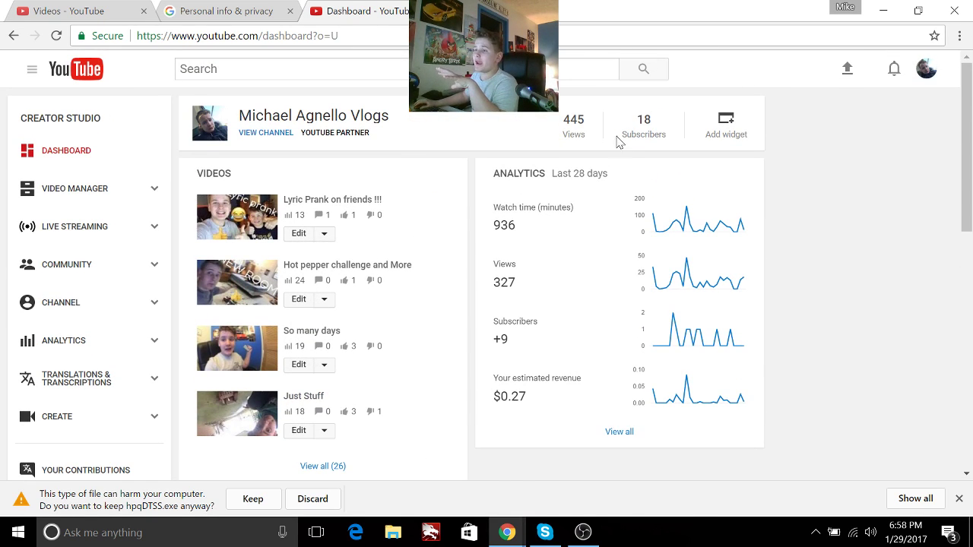
left_click(140, 199)
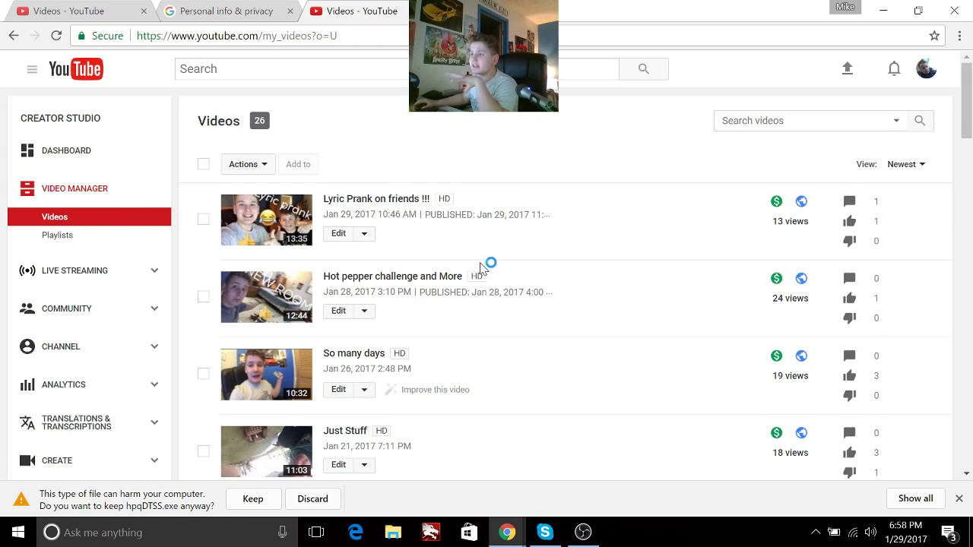
scroll(480, 267, "down", 1)
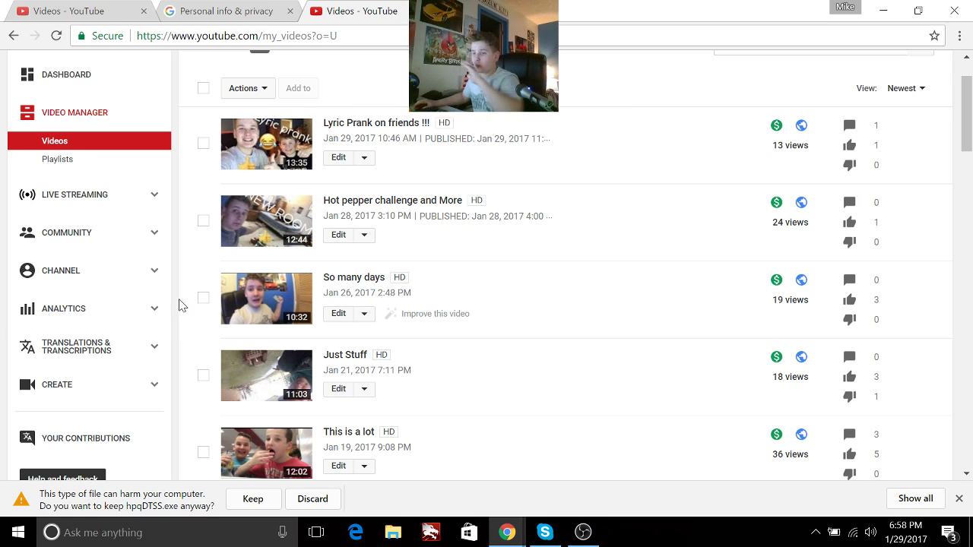
Step: Open the channel's Analytics overview and scroll through its 28-day stats
left_click(91, 309)
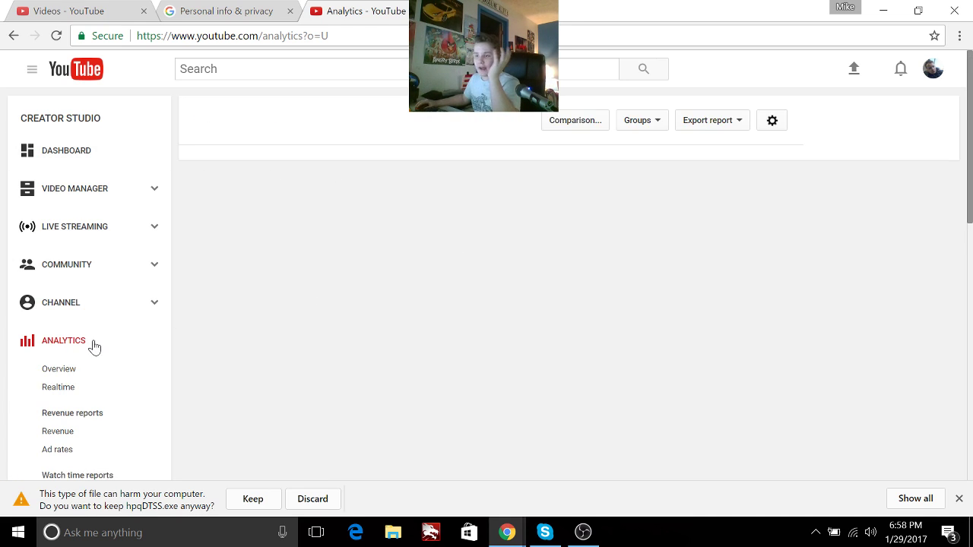
scroll(132, 403, "down", 1)
scroll(180, 317, "down", 1)
scroll(139, 320, "down", 1)
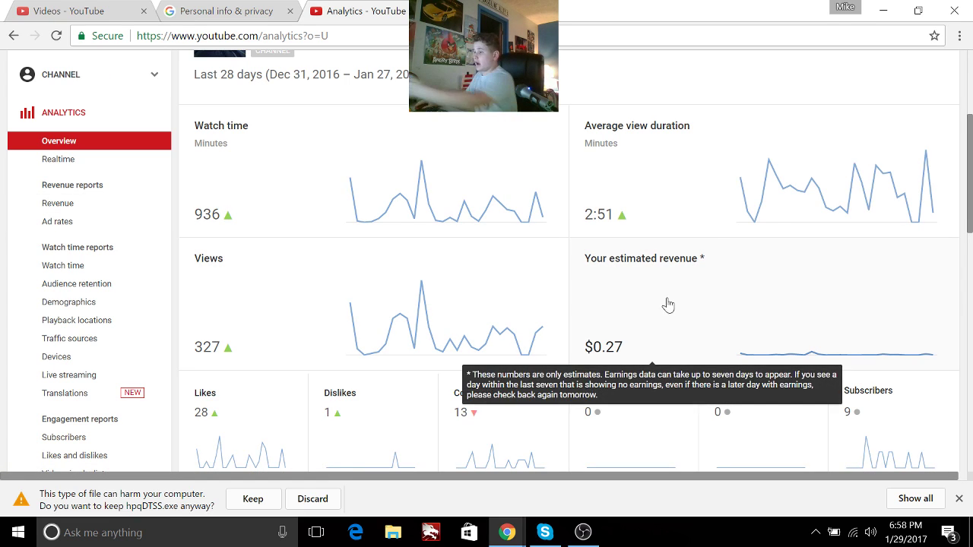
Step: Check the $0.27 estimated revenue report, then return to the Analytics overview
left_click_drag(625, 258, 622, 348)
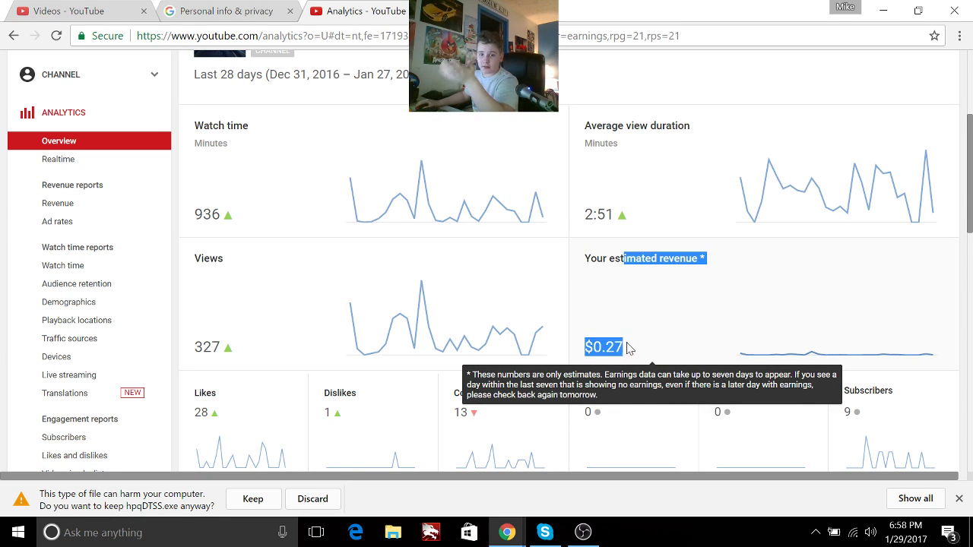
left_click(622, 347)
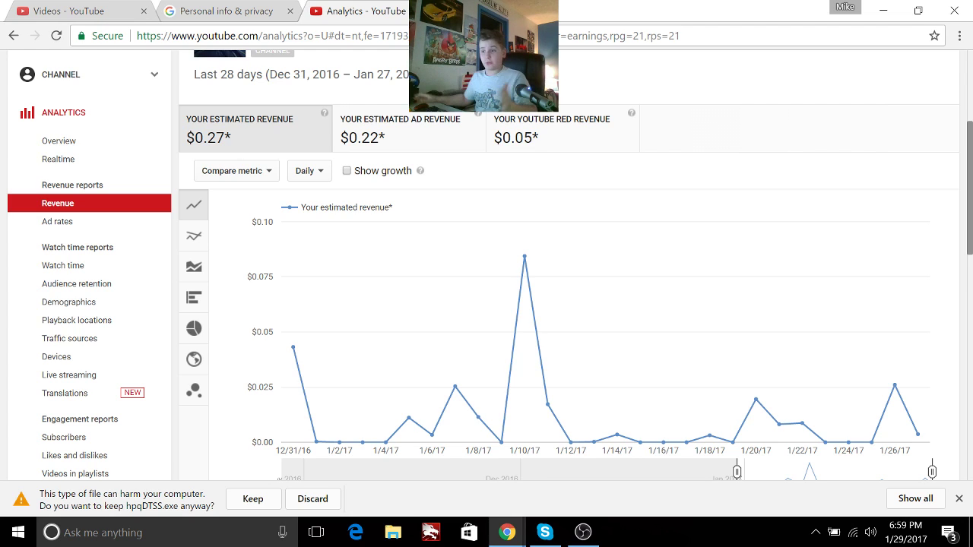
left_click(103, 122)
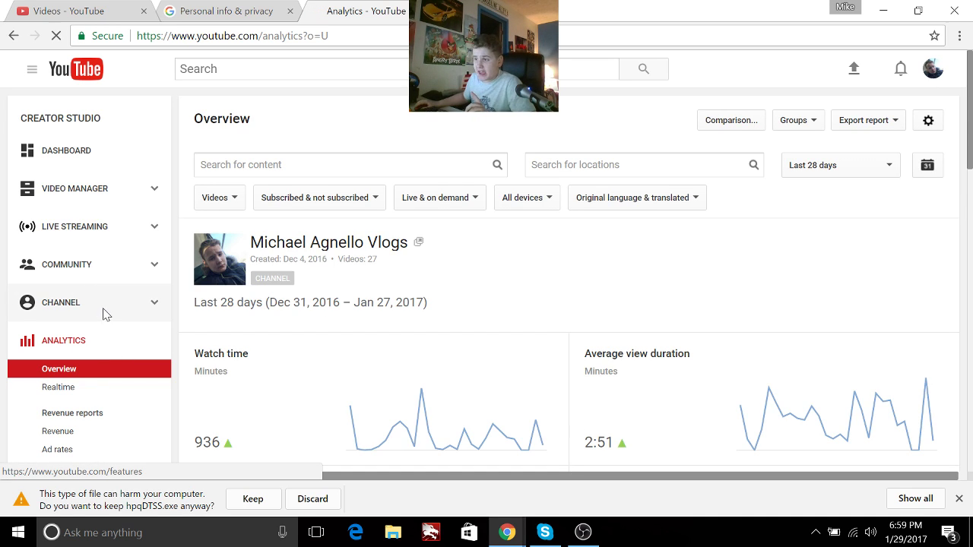
Step: Review Status and features: zero strikes, with uploading, monetization and live streaming enabled
left_click(101, 306)
scroll(167, 314, "down", 2)
scroll(137, 296, "up", 2)
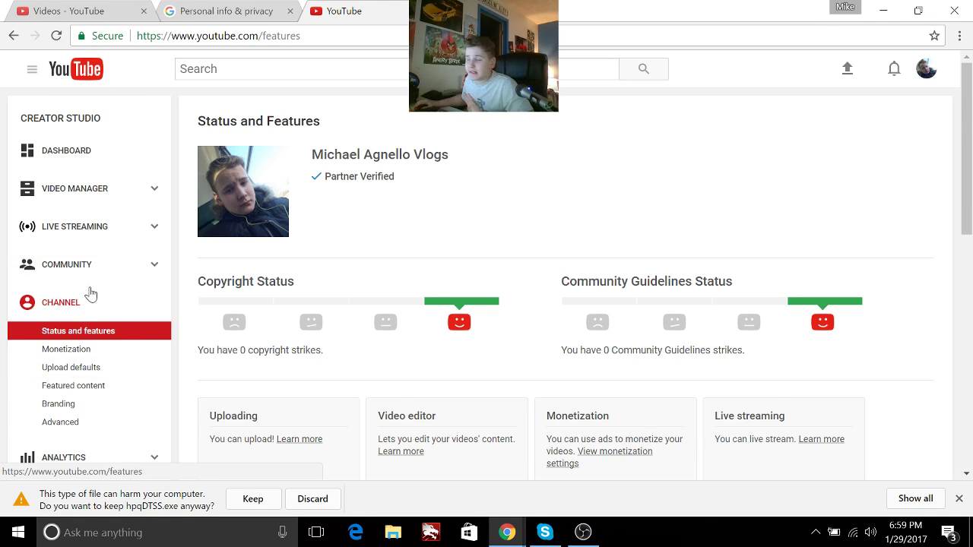
left_click_drag(302, 122, 321, 122)
left_click(402, 224)
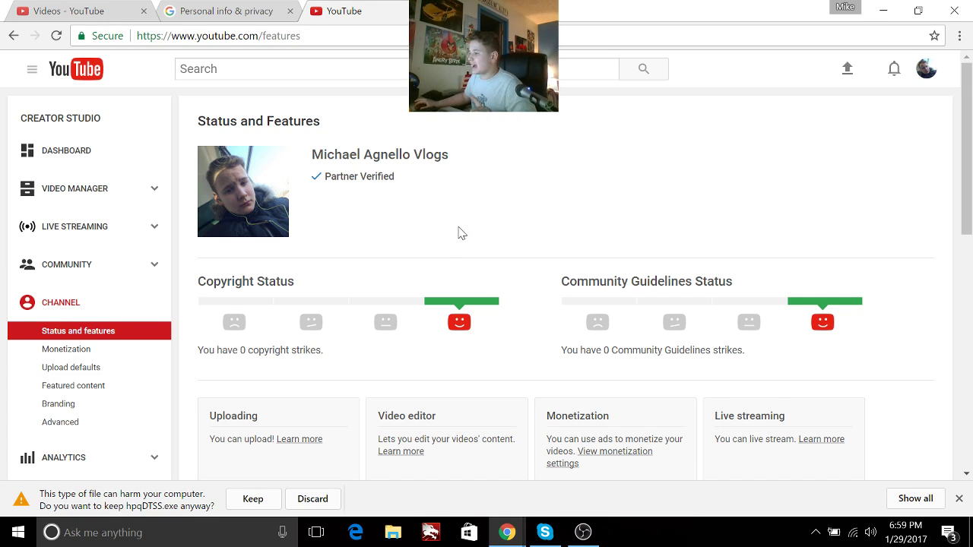
scroll(463, 234, "down", 1)
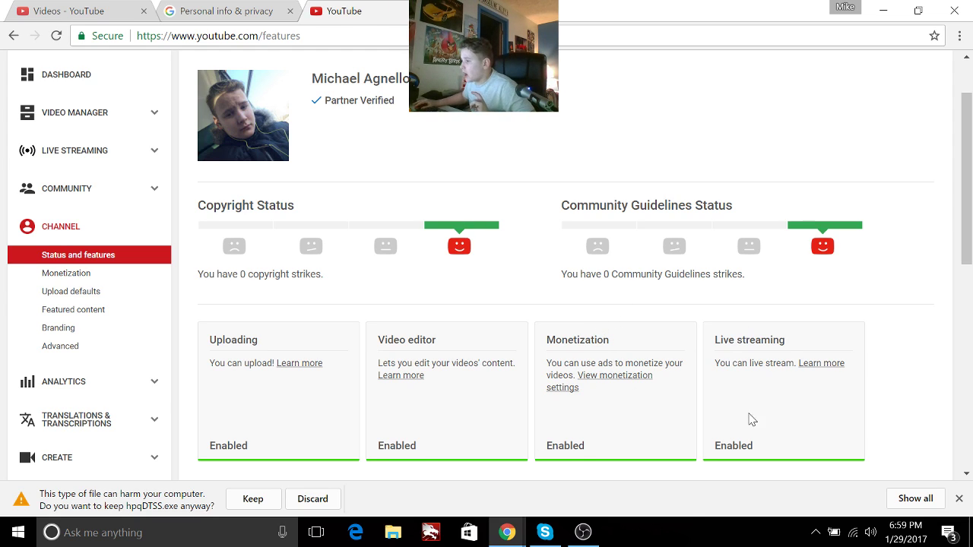
left_click(600, 380)
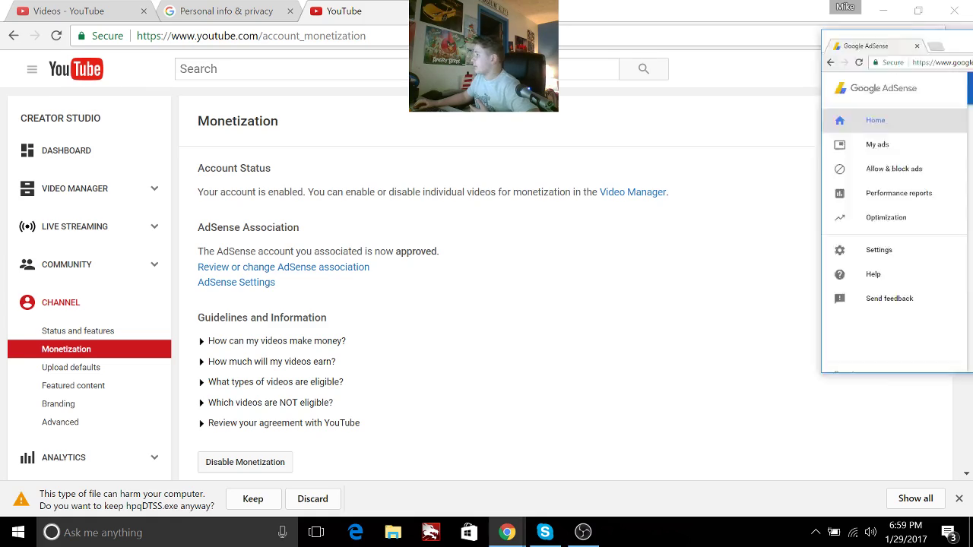
left_click_drag(874, 76, 664, 8)
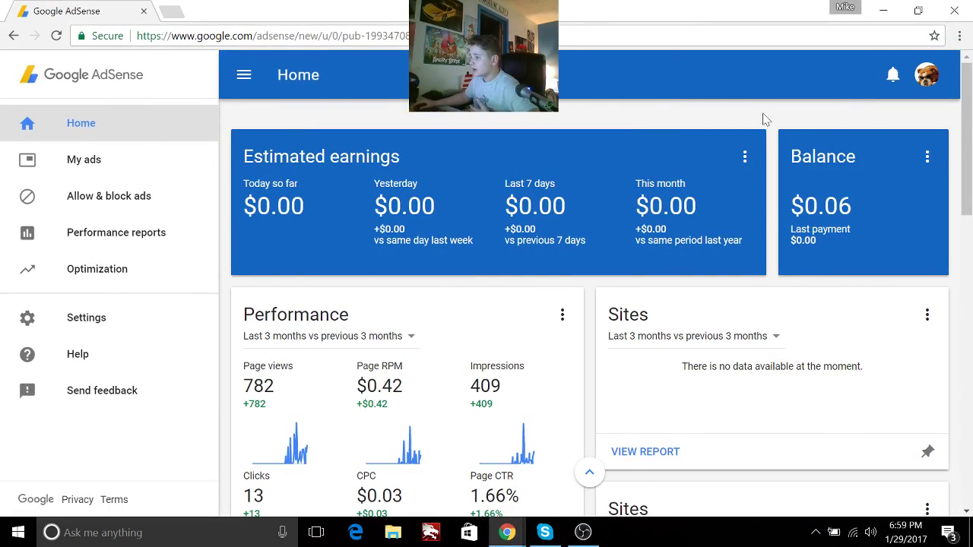
left_click_drag(698, 10, 698, 25)
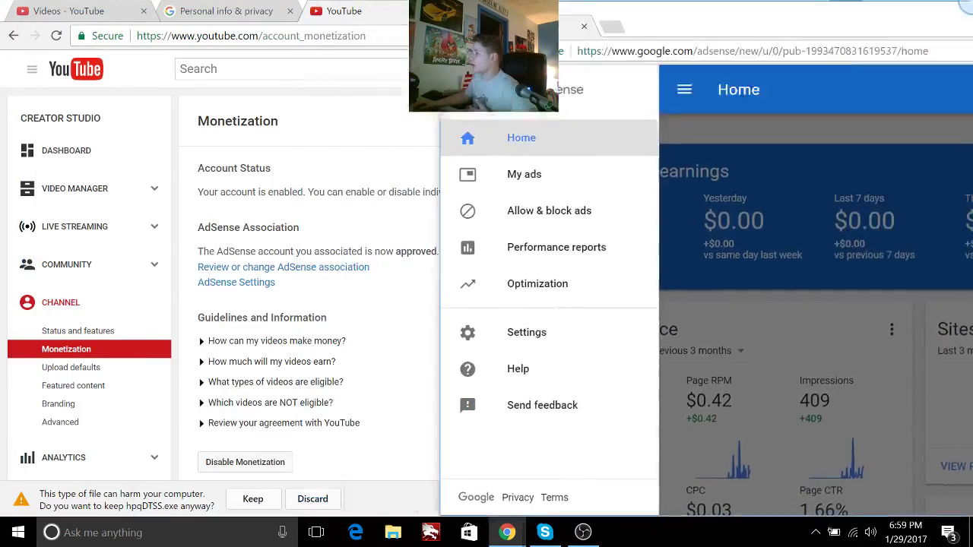
left_click_drag(471, 7, 972, 7)
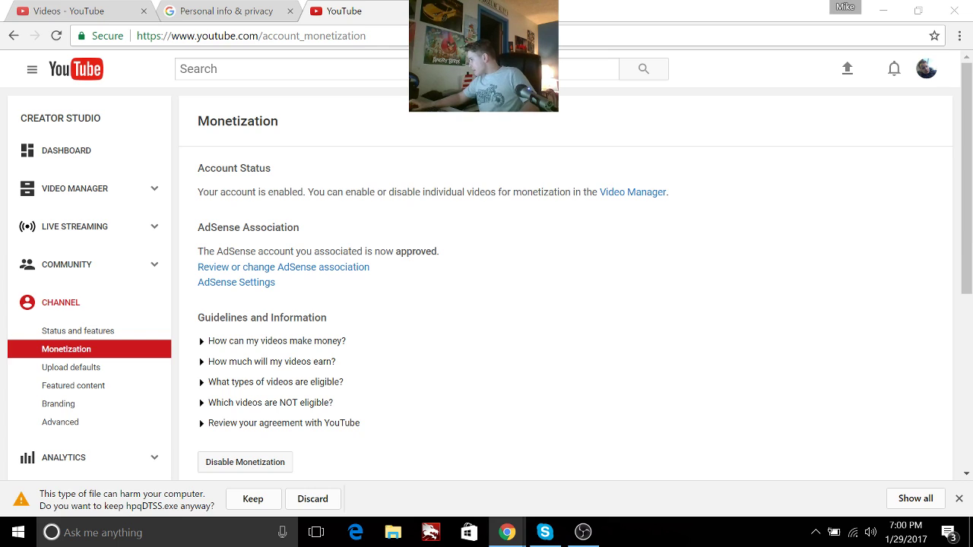
scroll(402, 133, "down", 1)
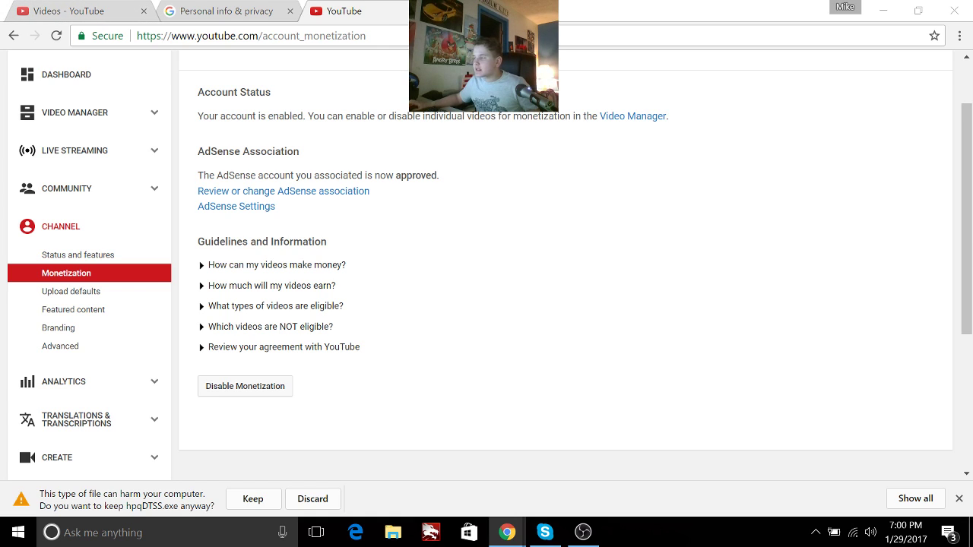
scroll(486, 262, "up", 1)
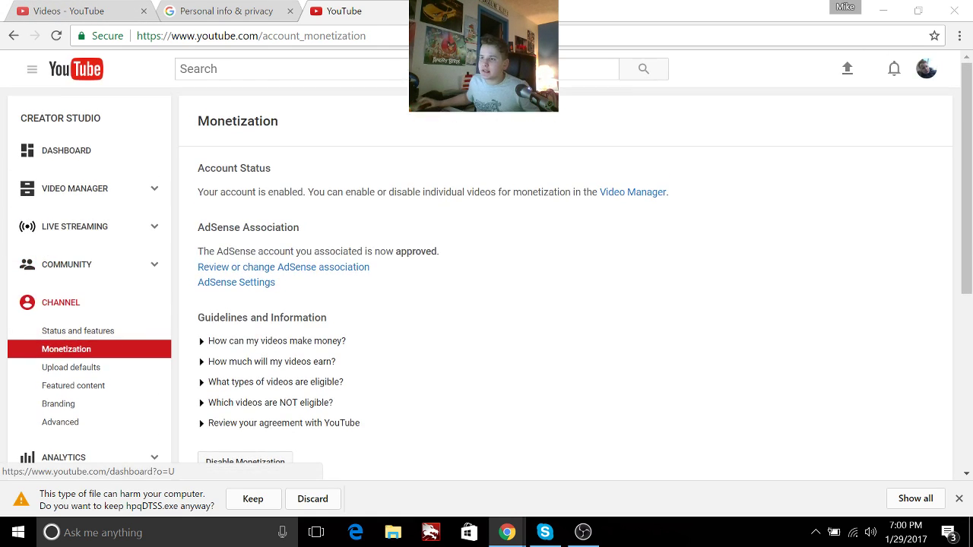
Step: Open the detailed Watch time report via the dashboard's Analytics overview
left_click(92, 158)
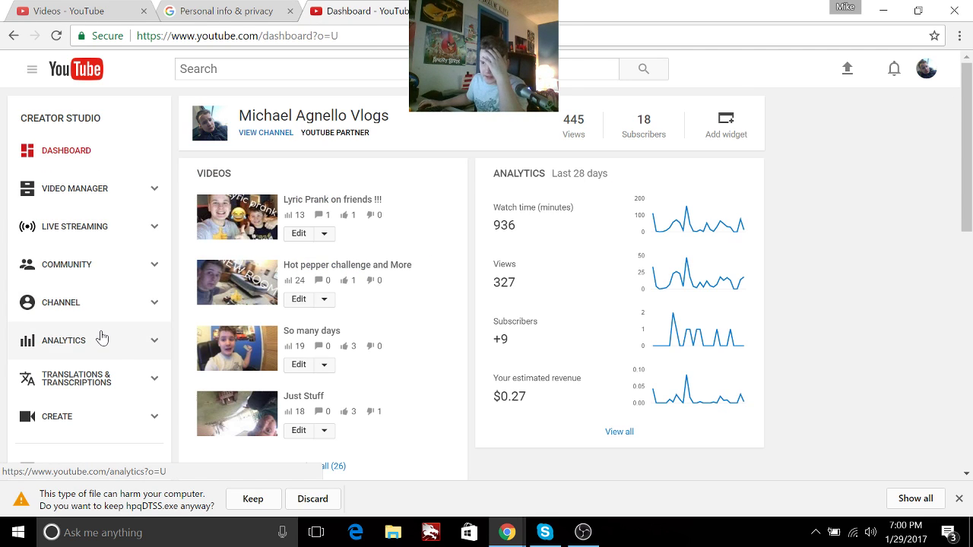
left_click(101, 339)
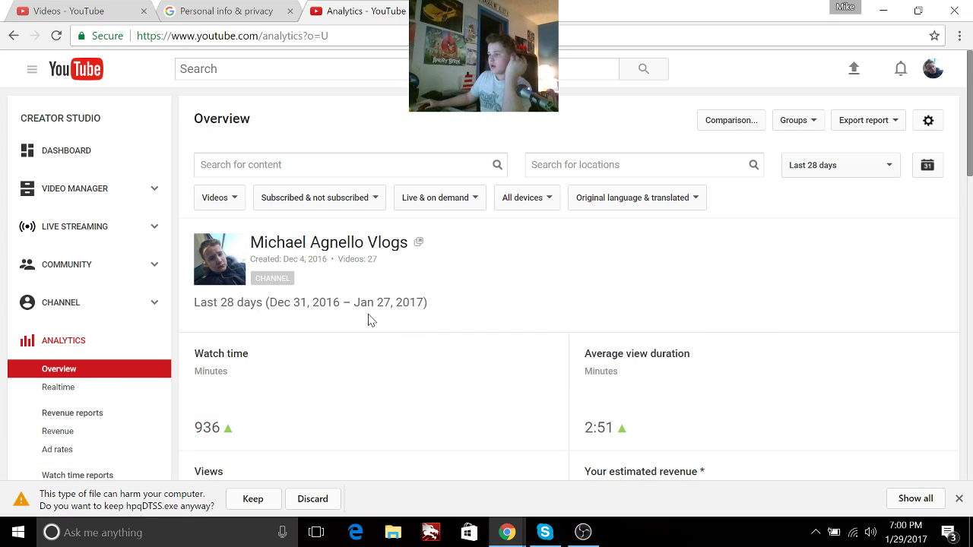
mouse_move(255, 425)
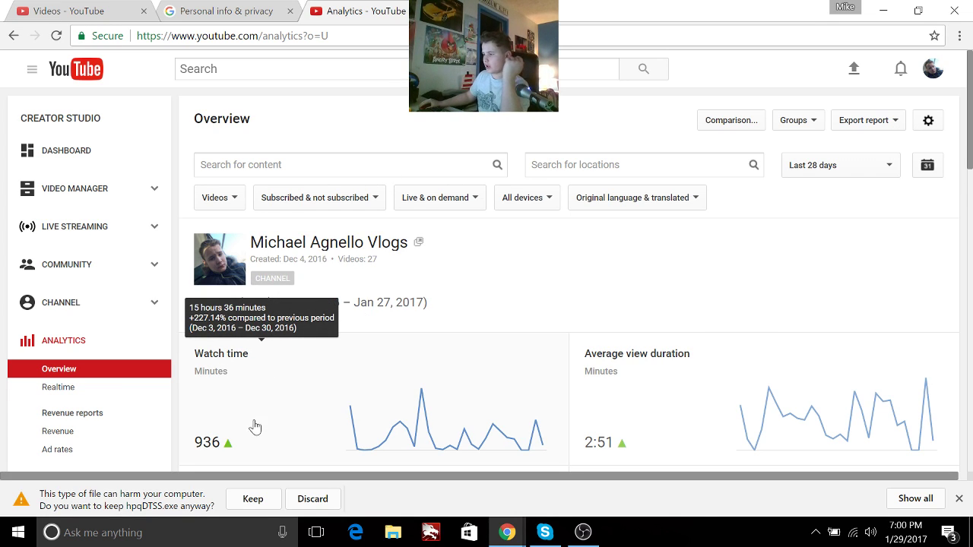
left_click(259, 396)
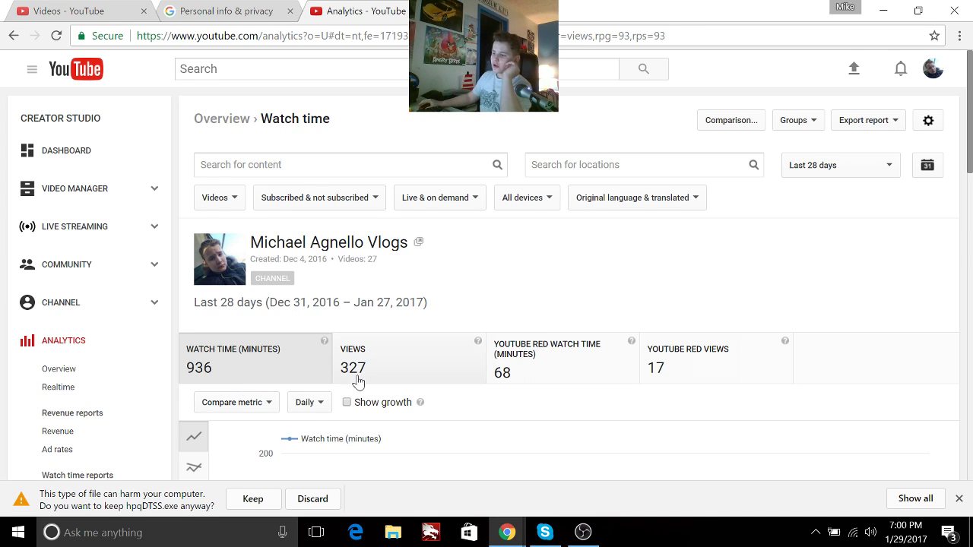
scroll(437, 357, "down", 4)
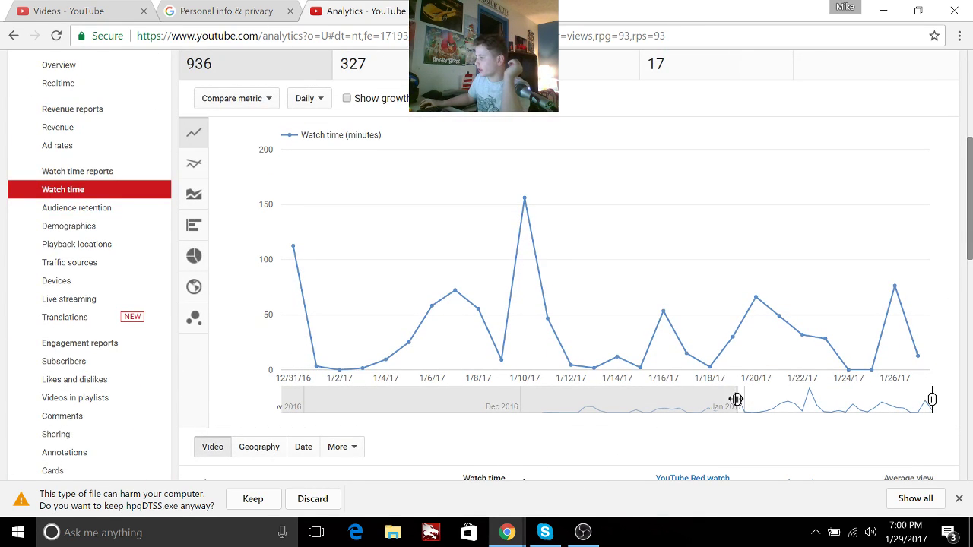
Step: Narrow the watch-time chart's date range to start January 1 and review the results
left_click_drag(741, 408, 745, 433)
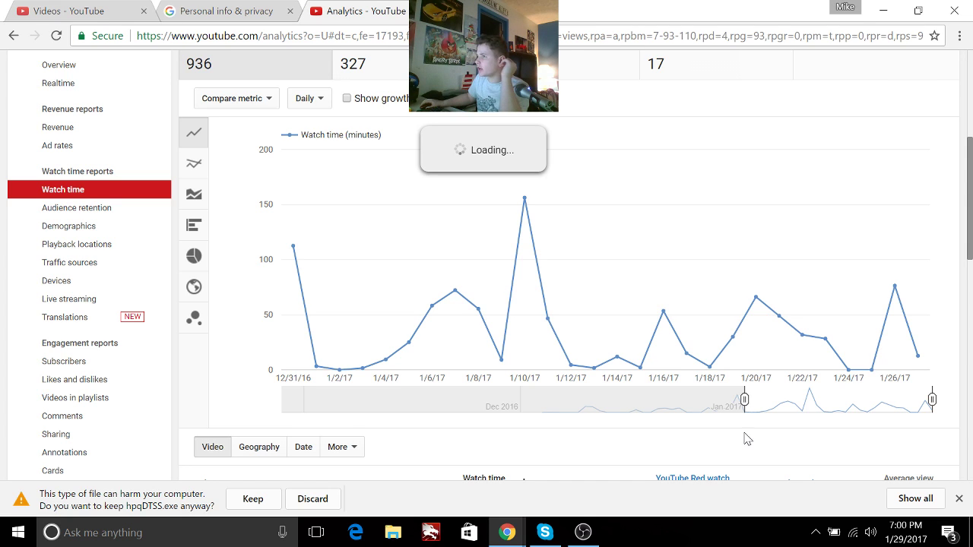
scroll(695, 375, "up", 2)
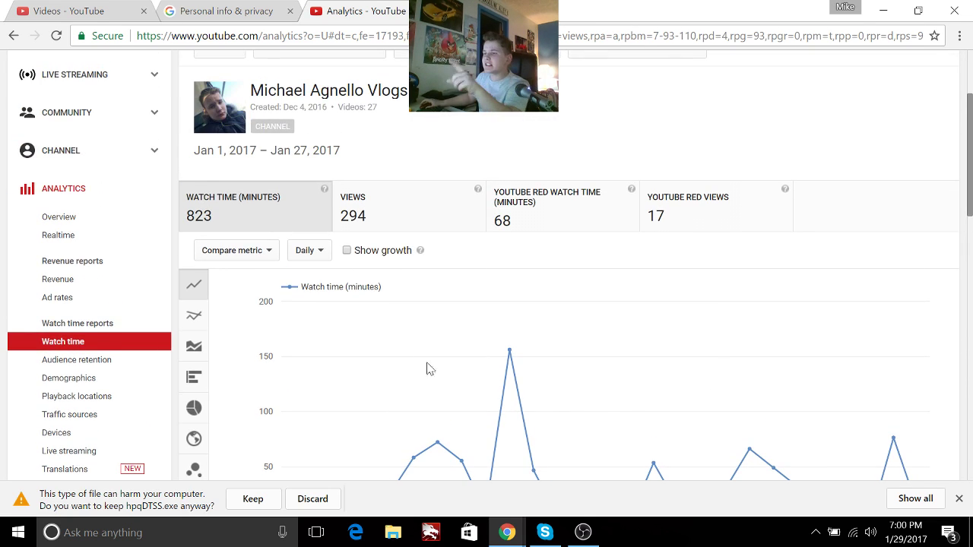
scroll(485, 293, "down", 2)
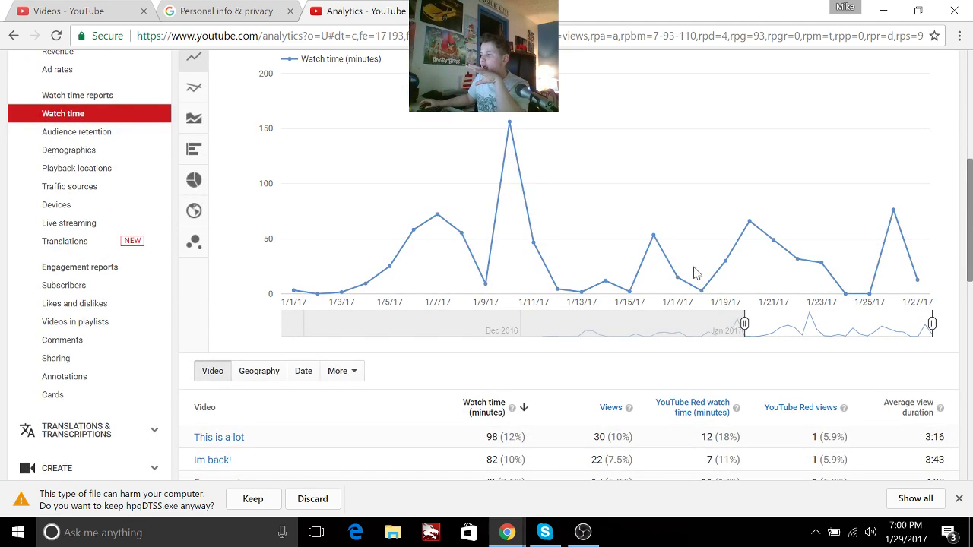
scroll(662, 273, "up", 3)
scroll(583, 366, "down", 2)
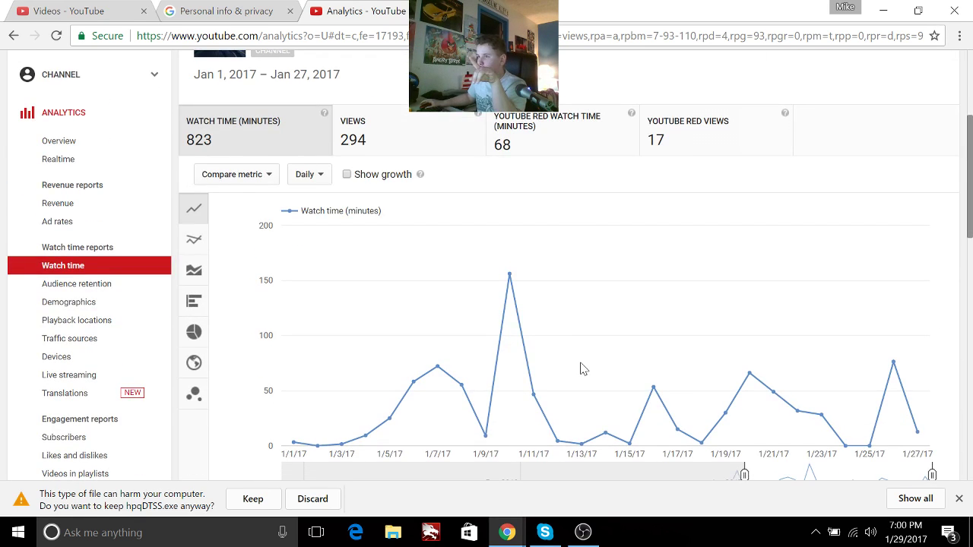
scroll(609, 363, "down", 2)
scroll(743, 324, "up", 3)
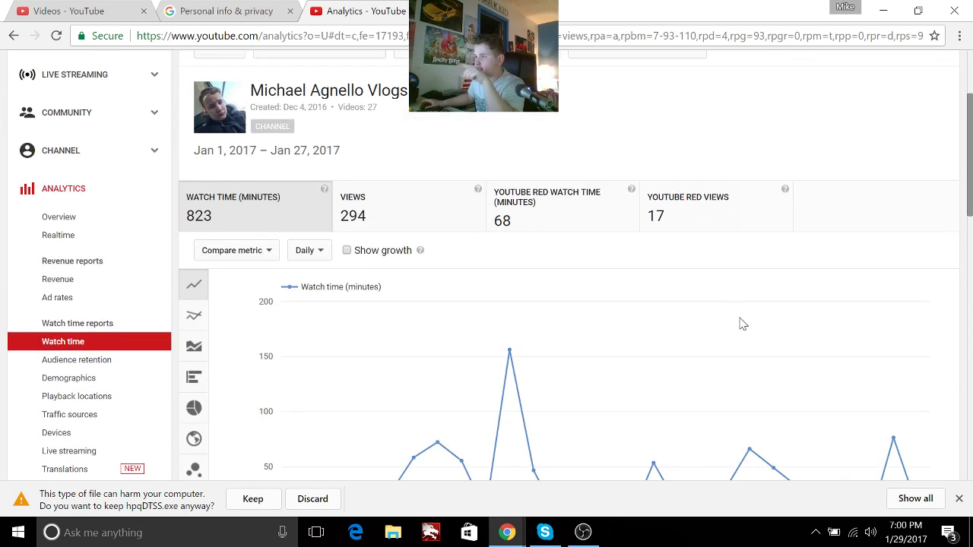
scroll(743, 334, "down", 2)
scroll(743, 342, "down", 1)
mouse_move(744, 400)
left_mouse_down()
mouse_move(519, 449)
mouse_move(271, 482)
left_mouse_up()
scroll(562, 350, "down", 5)
scroll(912, 210, "down", 1)
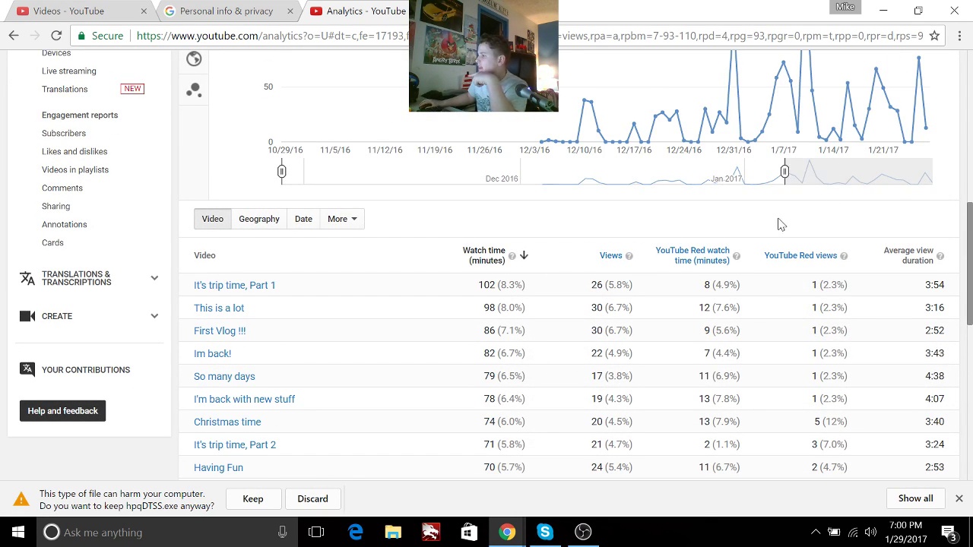
Step: Apply an October 29 – December 1 range, then go back to the previous range
mouse_move(933, 172)
left_mouse_down()
mouse_move(755, 224)
mouse_move(524, 247)
left_mouse_up()
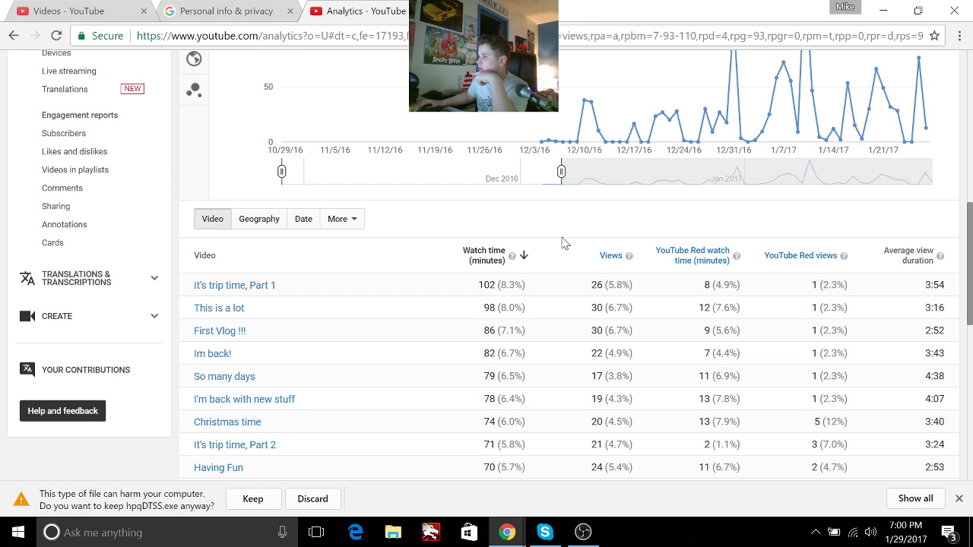
left_click_drag(525, 247, 522, 249)
scroll(551, 253, "up", 3)
scroll(444, 249, "up", 2)
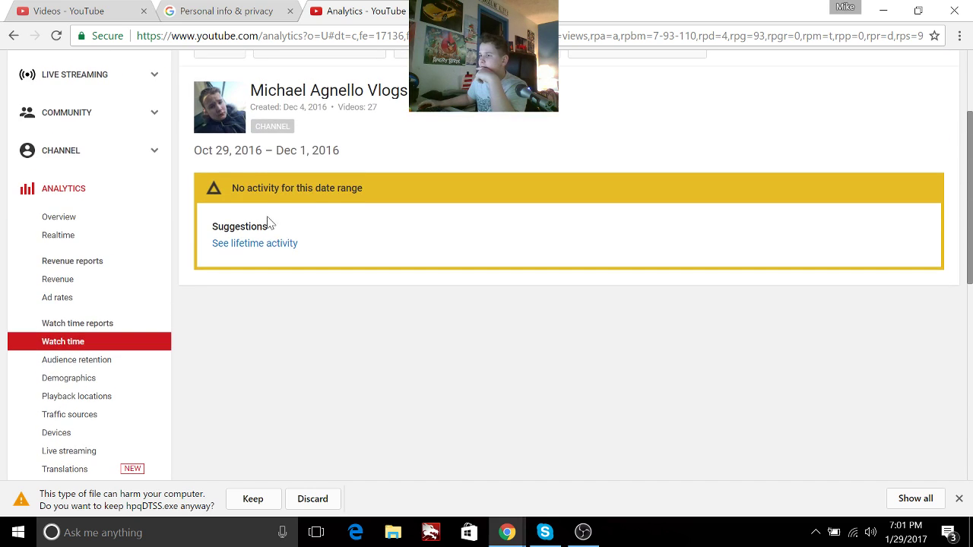
left_click(14, 36)
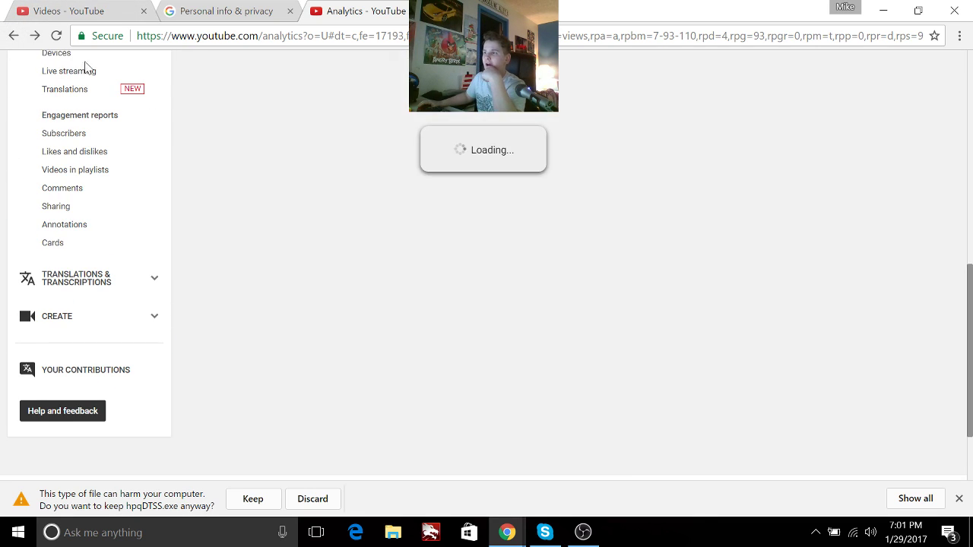
Step: Narrow the date range to end in late December, then extend it to the latest day
scroll(551, 195, "up", 1)
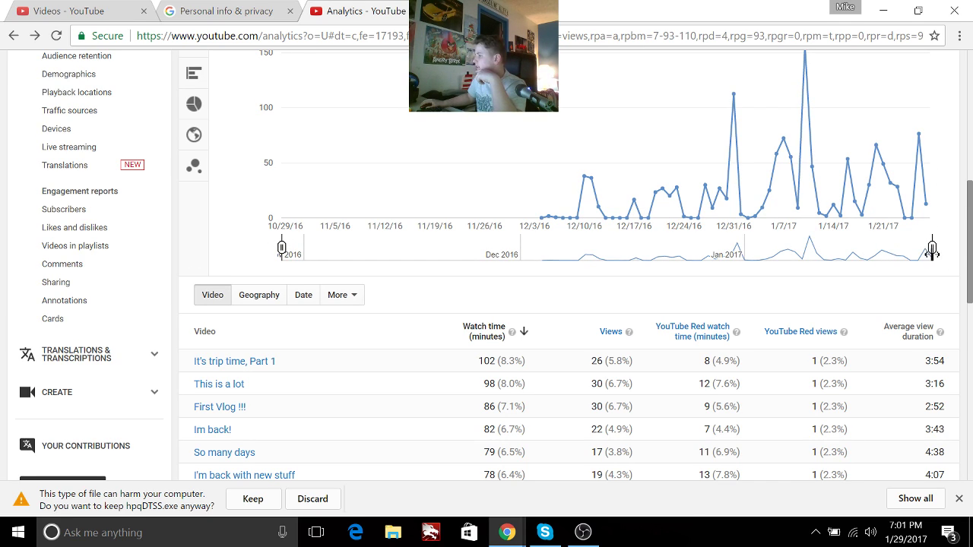
left_click_drag(932, 251, 737, 282)
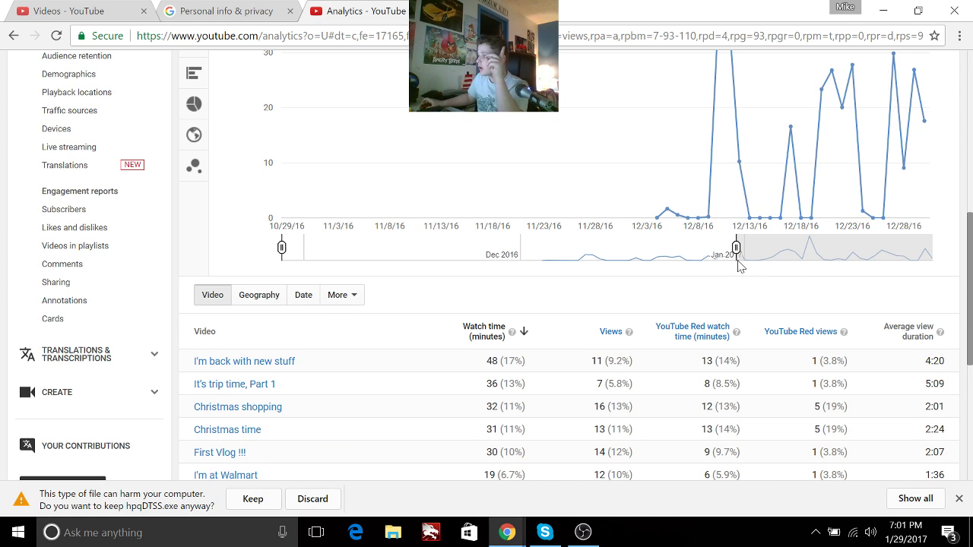
scroll(562, 334, "up", 4)
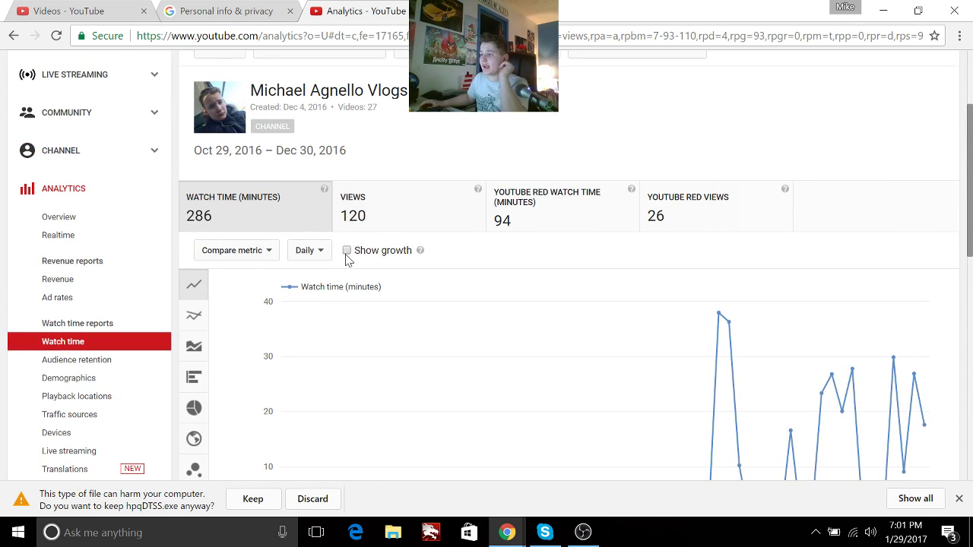
scroll(346, 257, "down", 3)
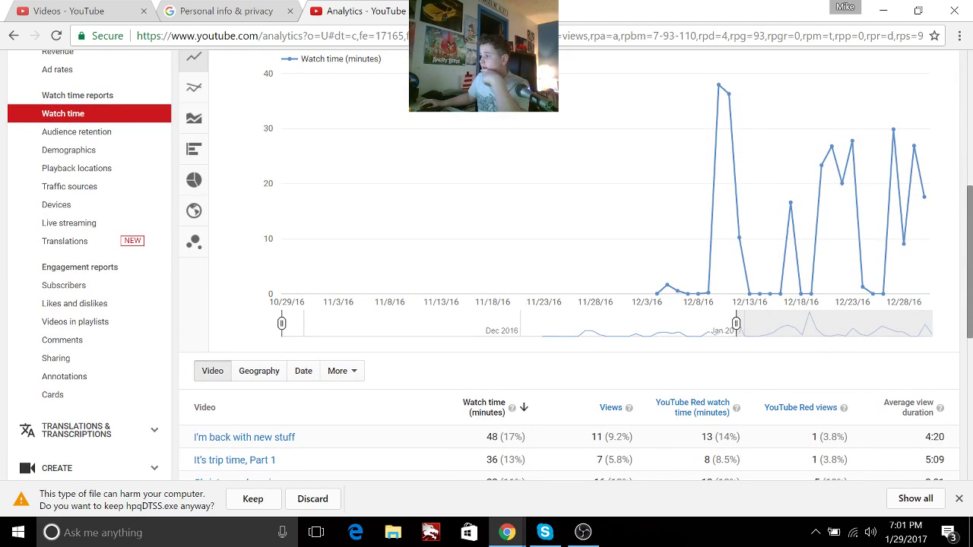
left_click_drag(735, 322, 969, 321)
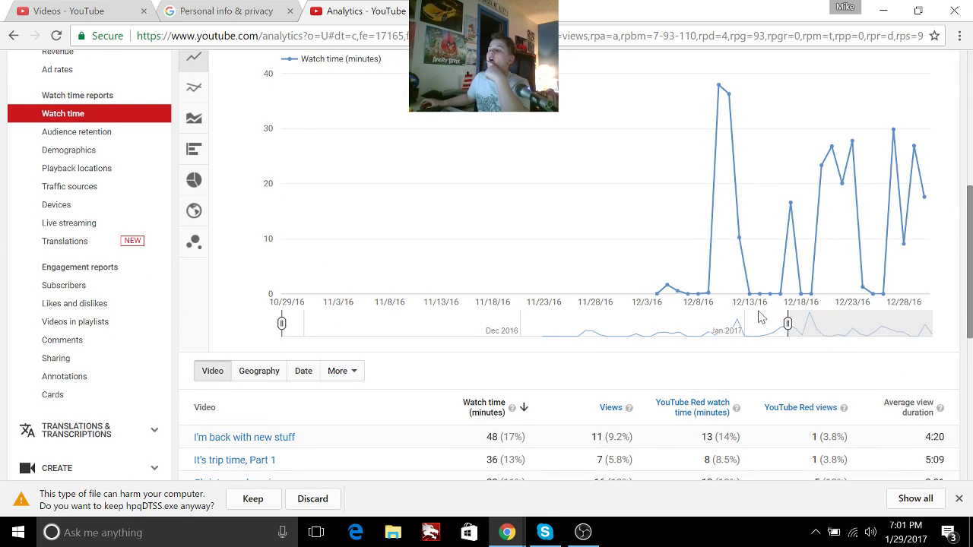
scroll(711, 304, "up", 3)
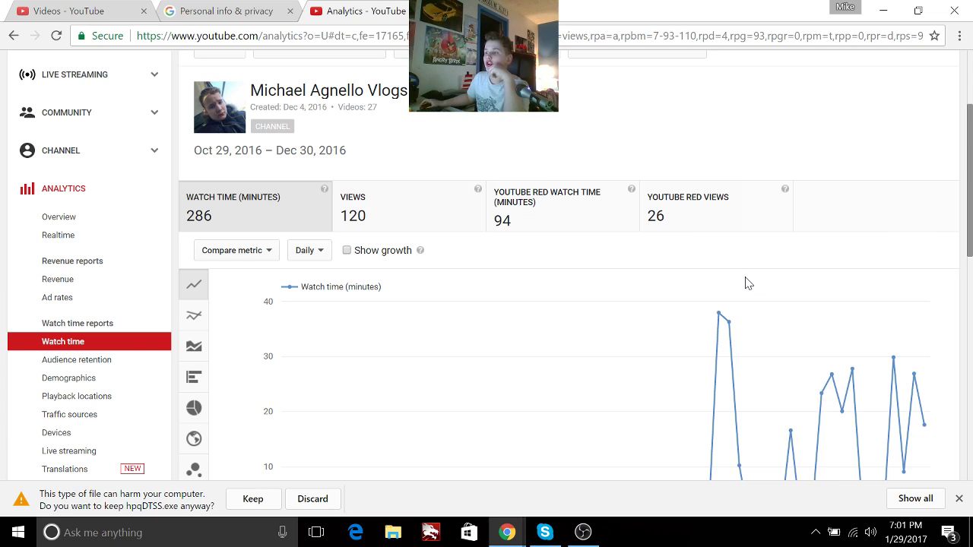
scroll(643, 250, "down", 3)
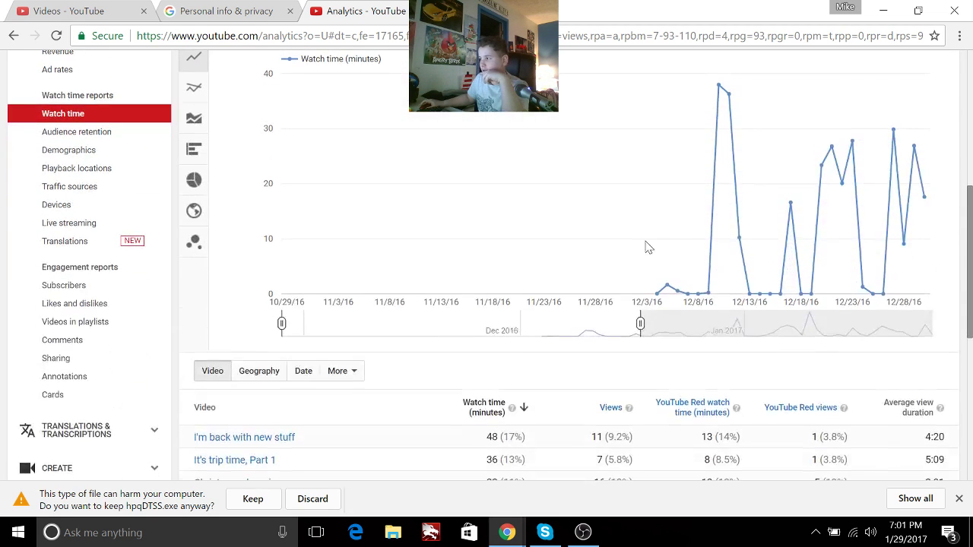
left_click_drag(643, 323, 934, 325)
Step: Review per-video watch-time rows, topped by 'It's trip time, Part 1' at 101 minutes
scroll(834, 172, "up", 3)
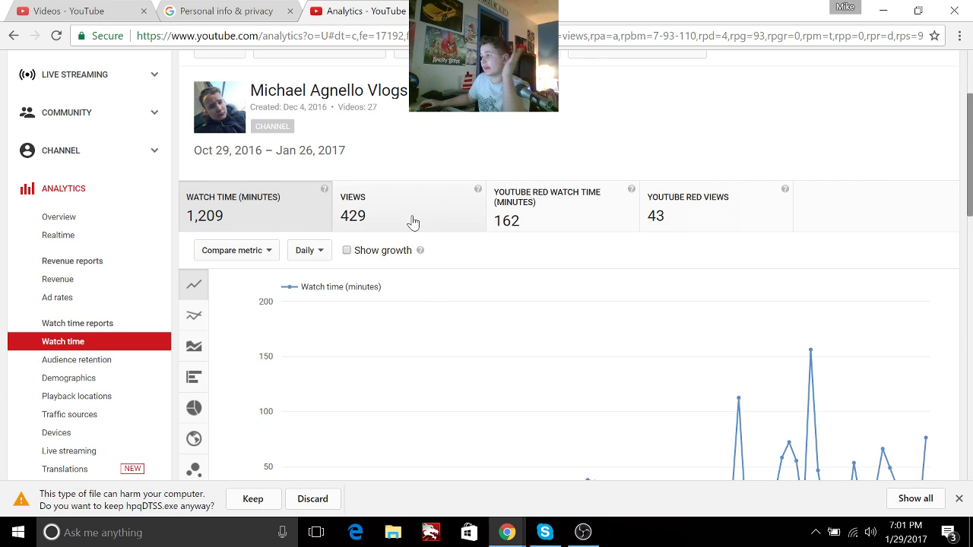
scroll(413, 221, "down", 4)
scroll(613, 278, "down", 3)
scroll(686, 278, "down", 6)
scroll(702, 231, "up", 9)
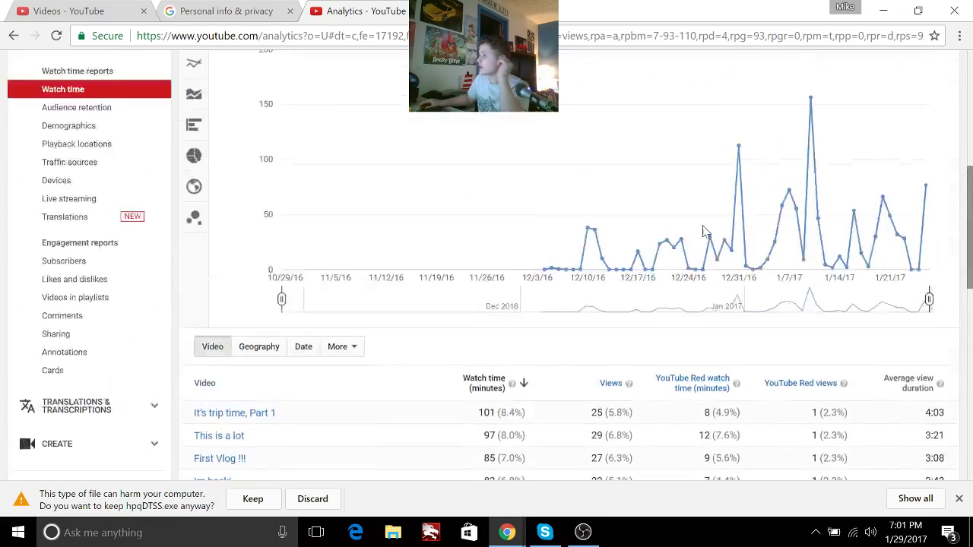
scroll(571, 137, "up", 4)
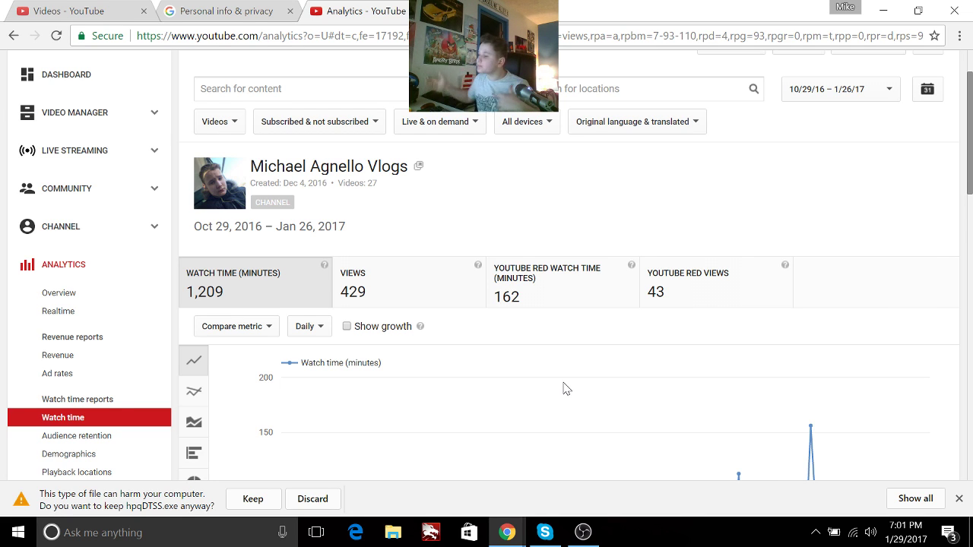
scroll(445, 235, "down", 1)
scroll(472, 217, "down", 2)
scroll(464, 203, "down", 4)
scroll(457, 197, "up", 7)
scroll(441, 196, "down", 4)
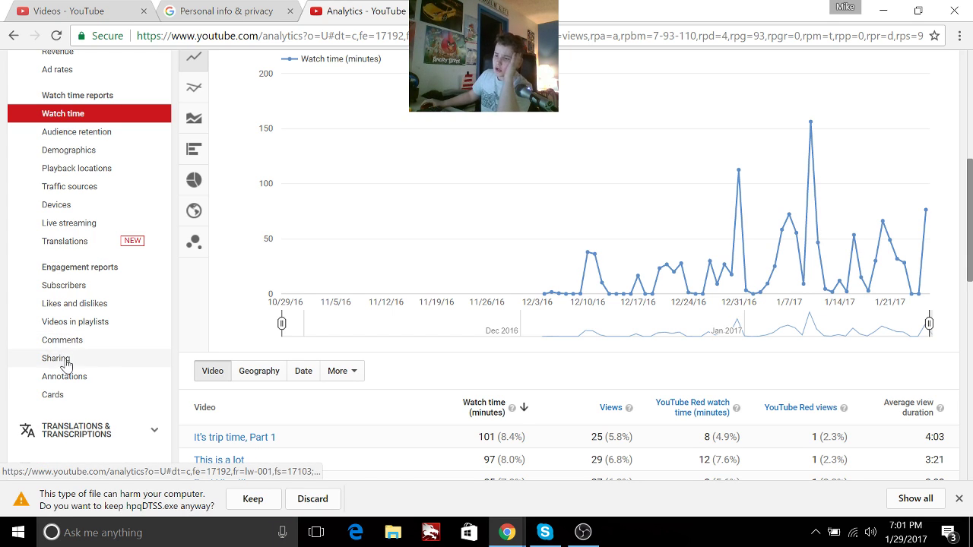
scroll(141, 140, "up", 1)
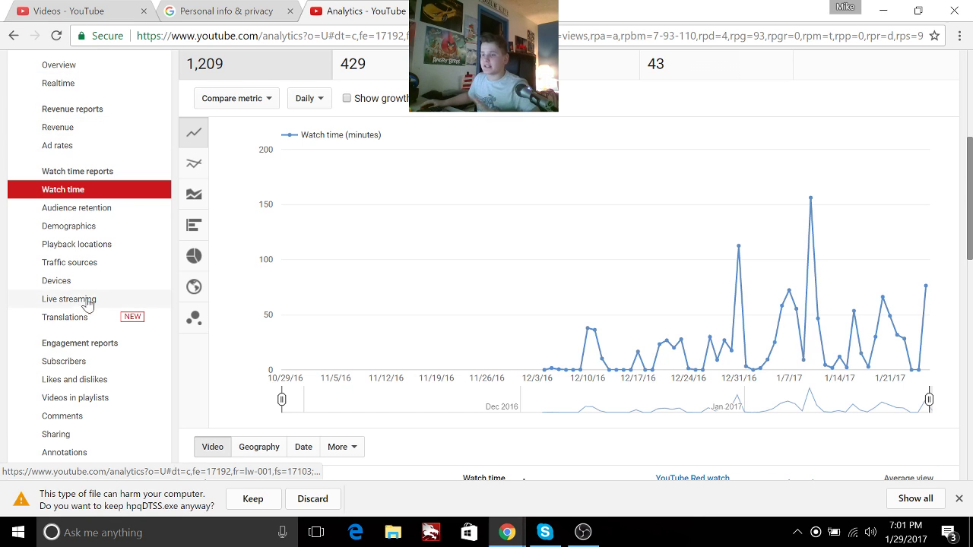
scroll(127, 455, "down", 3)
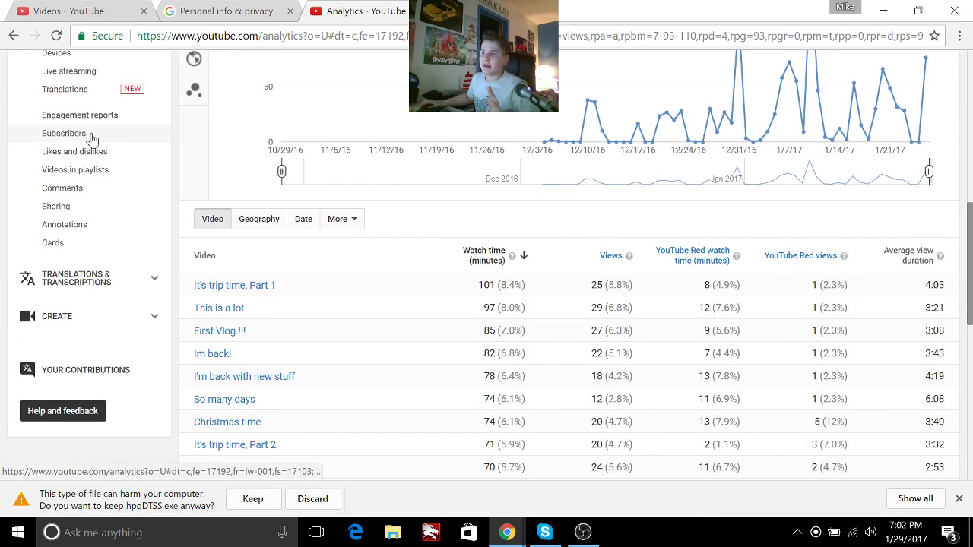
Step: Open the Subscribers report and chart subscribers gained
left_click(95, 135)
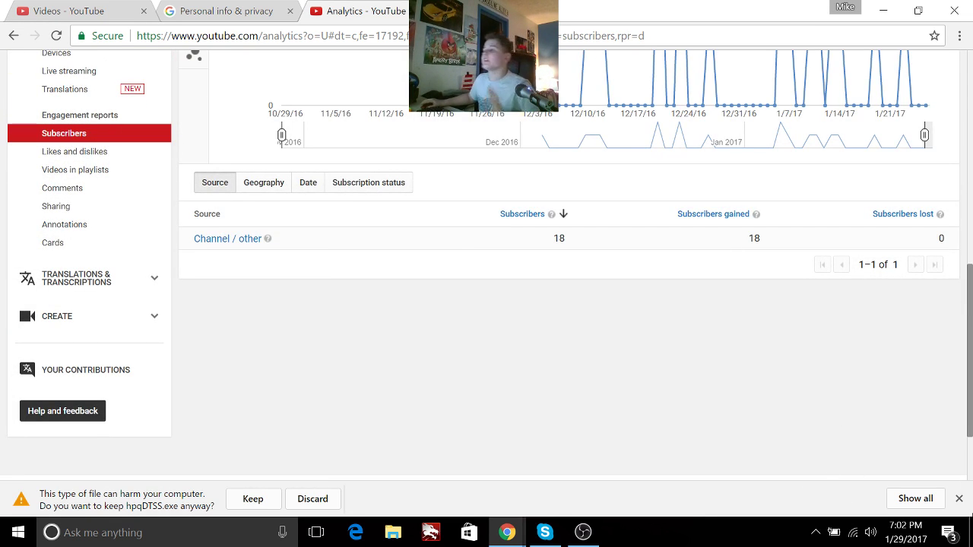
scroll(590, 392, "up", 5)
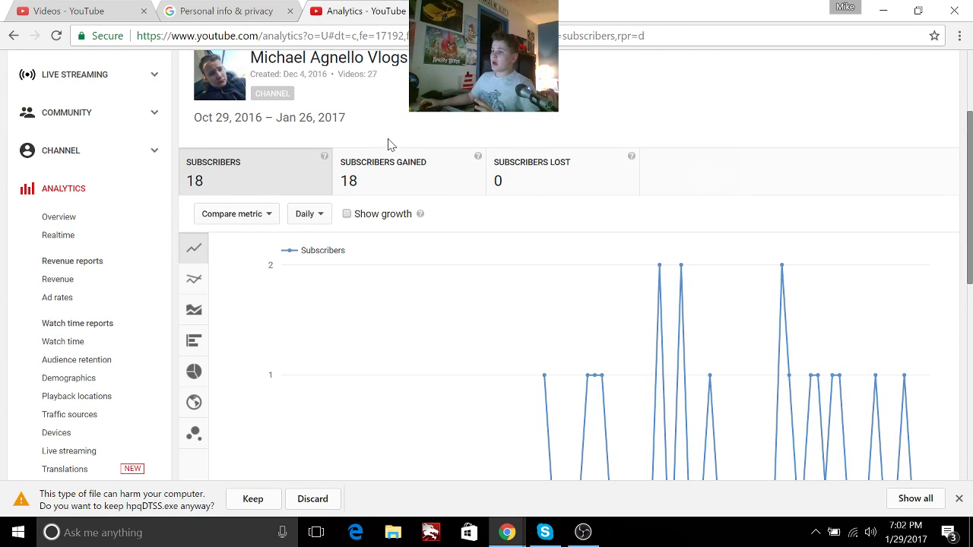
left_click(406, 167)
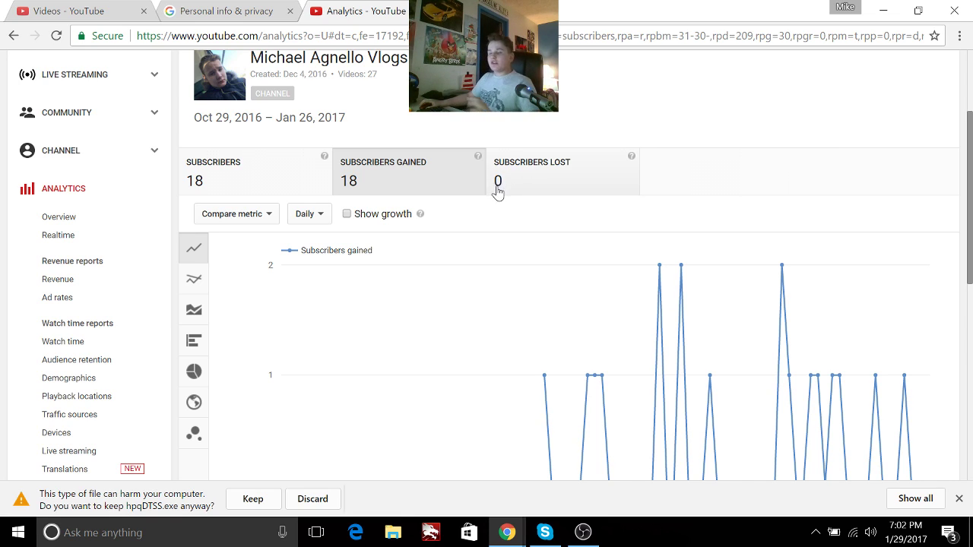
Step: Review the channel's Status and features: Partner Verified with zero strikes
left_click(89, 150)
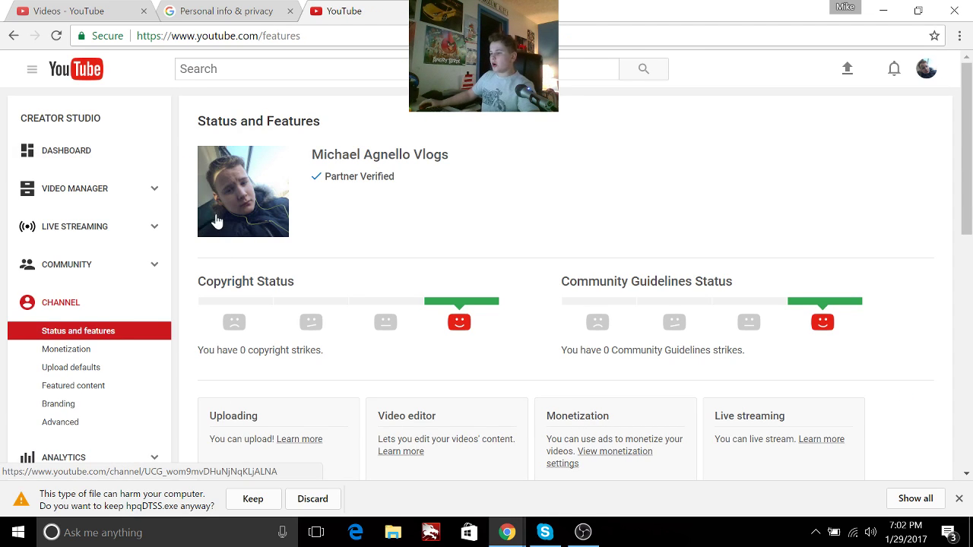
scroll(460, 248, "down", 2)
scroll(460, 249, "down", 4)
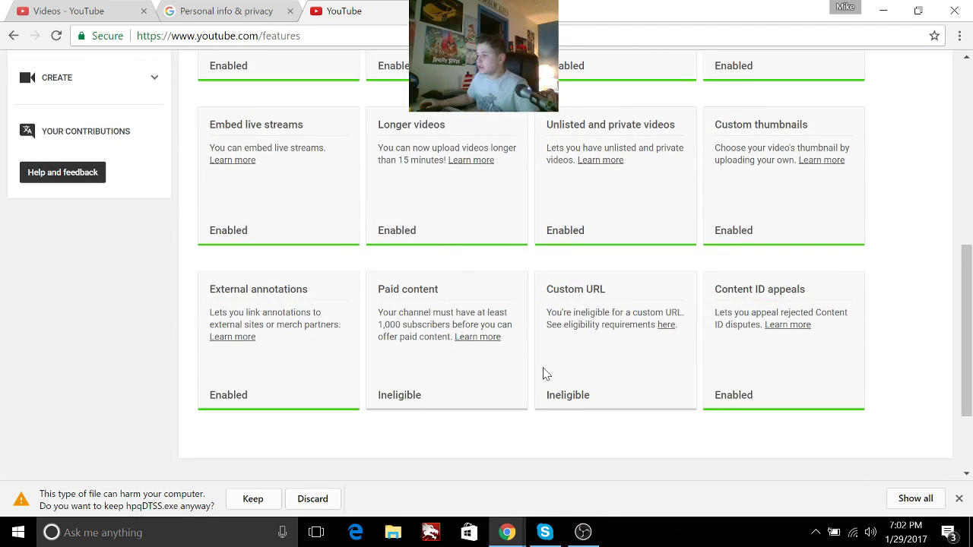
scroll(380, 294, "up", 7)
scroll(304, 258, "up", 1)
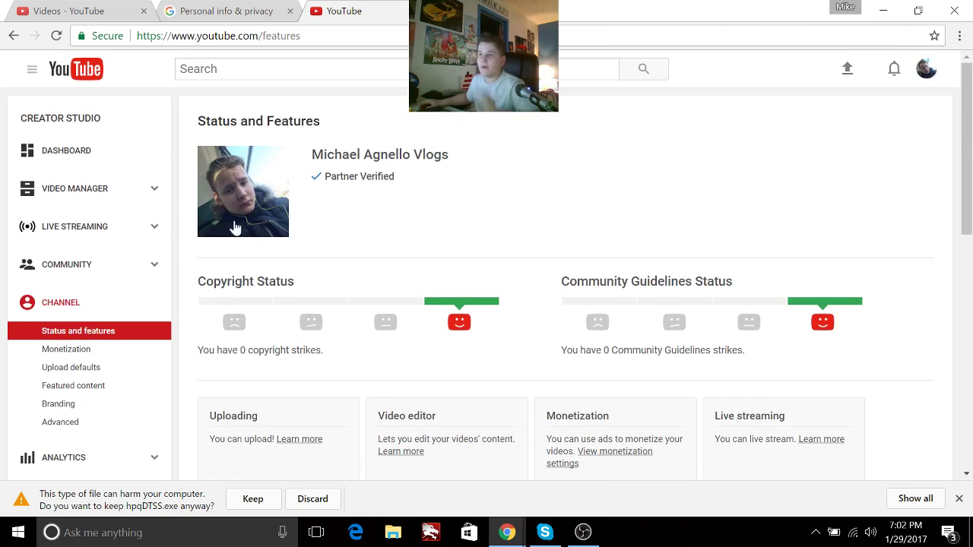
Step: Return to the channel dashboard and briefly scroll down to its comments and back
left_click(119, 159)
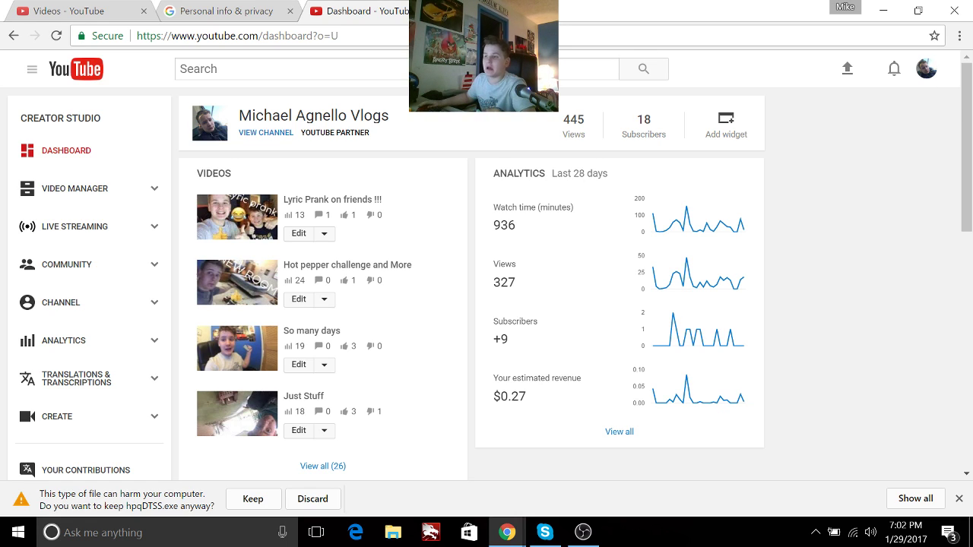
mouse_move(237, 283)
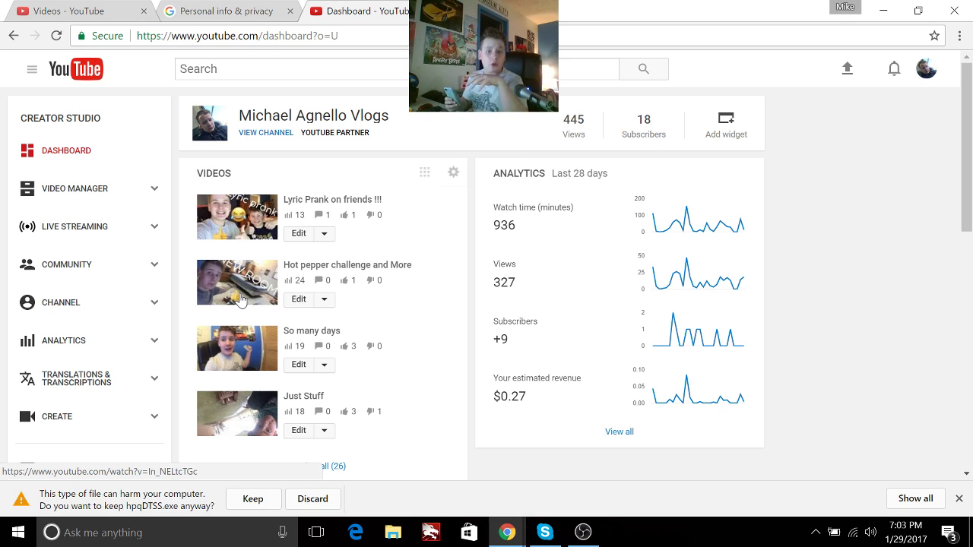
scroll(239, 300, "down", 5)
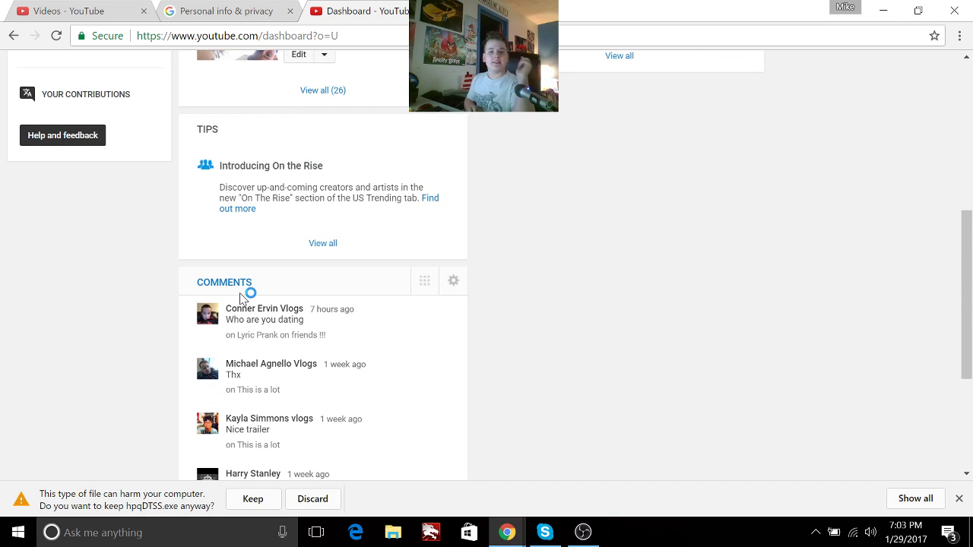
scroll(372, 304, "up", 5)
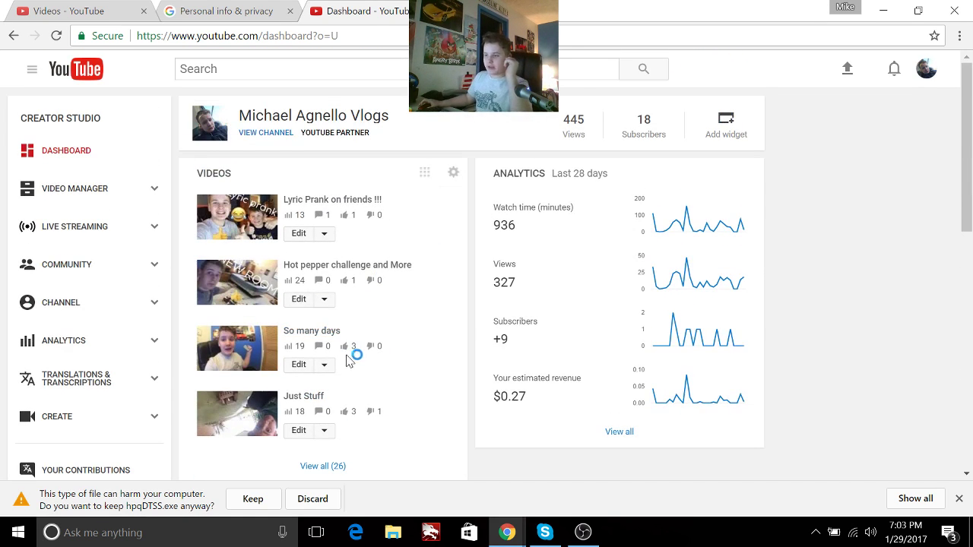